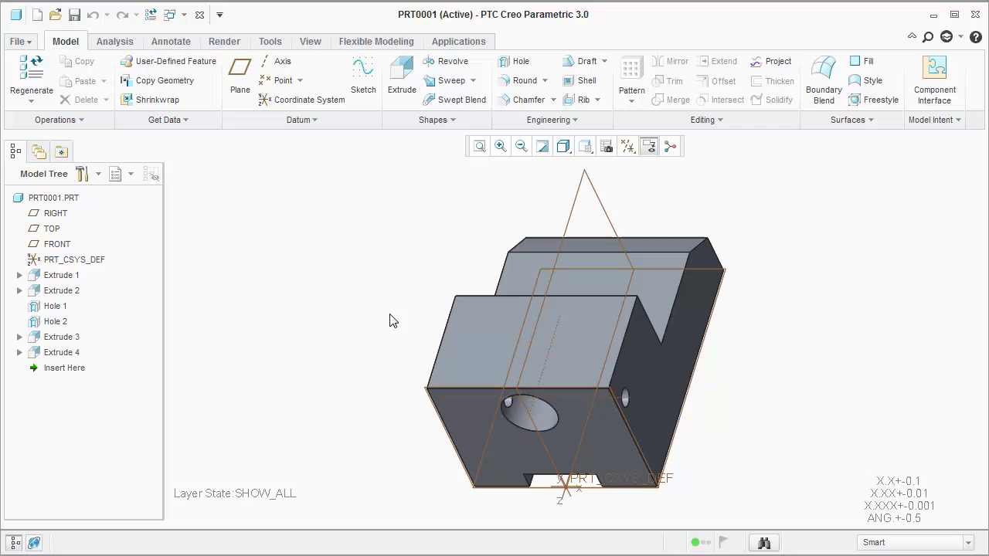
Turn on the display of combined views in the View Manager and look through the Front and Right views
click(605, 148)
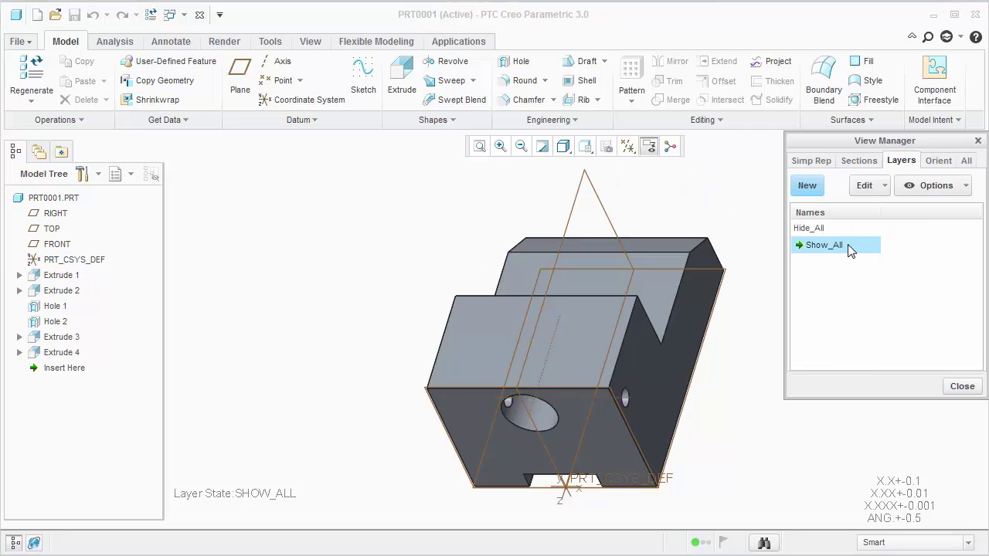
click(966, 164)
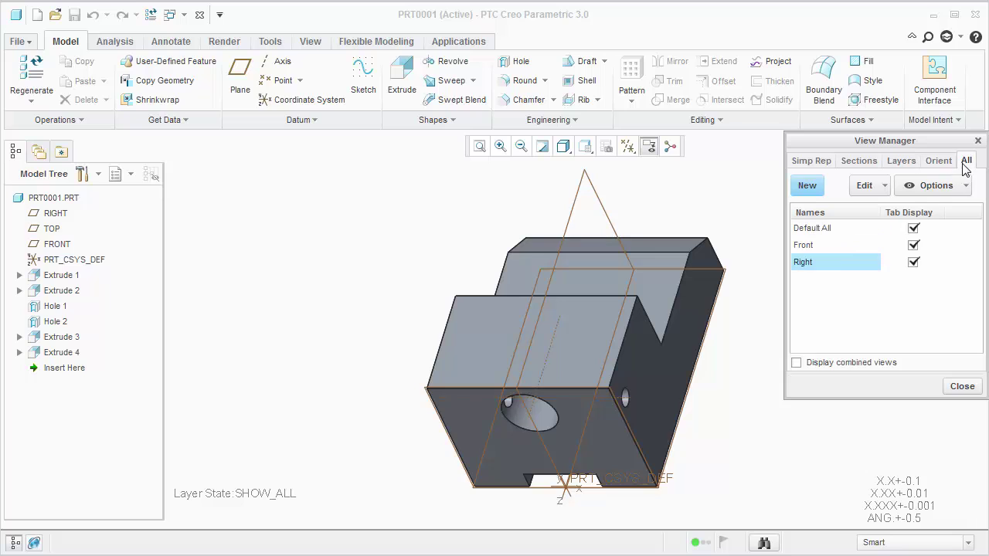
click(815, 368)
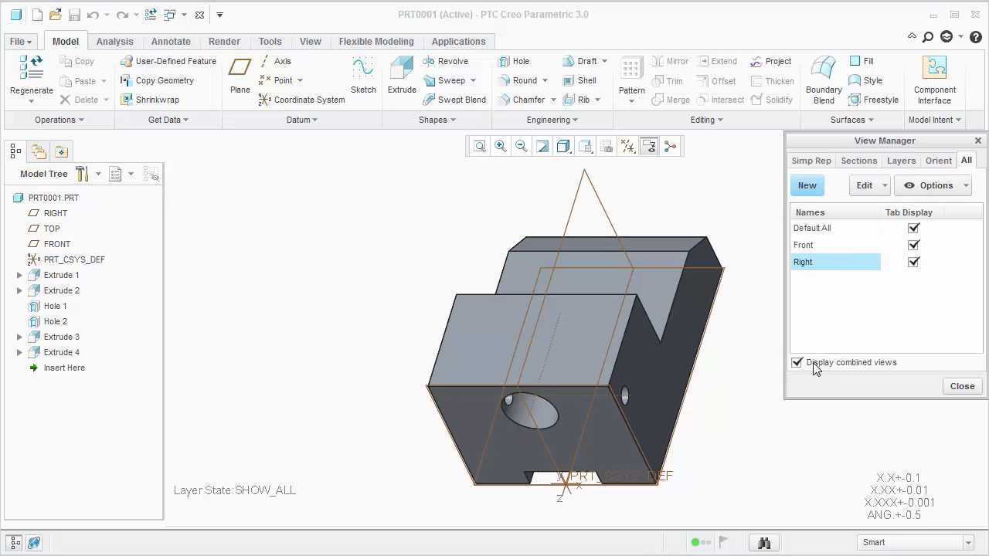
click(961, 387)
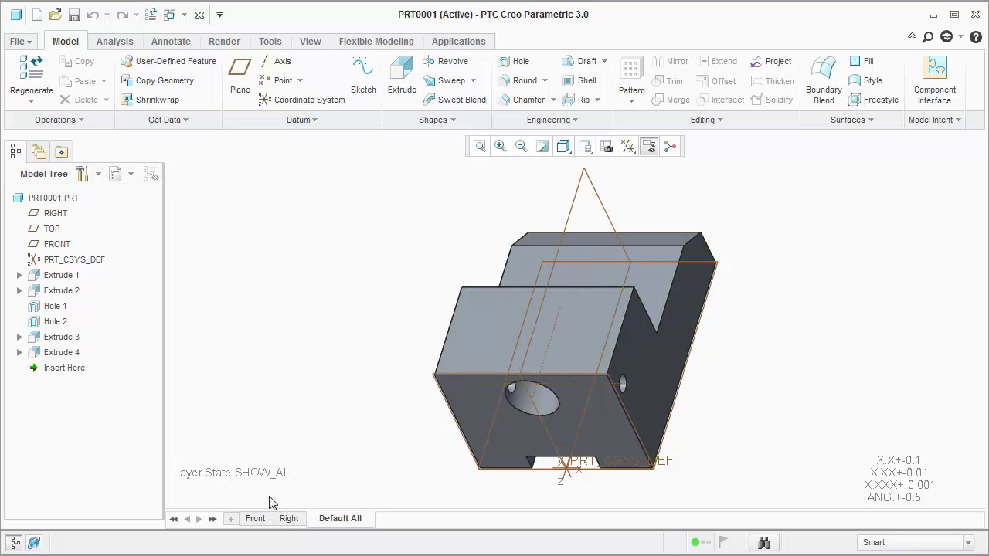
click(255, 519)
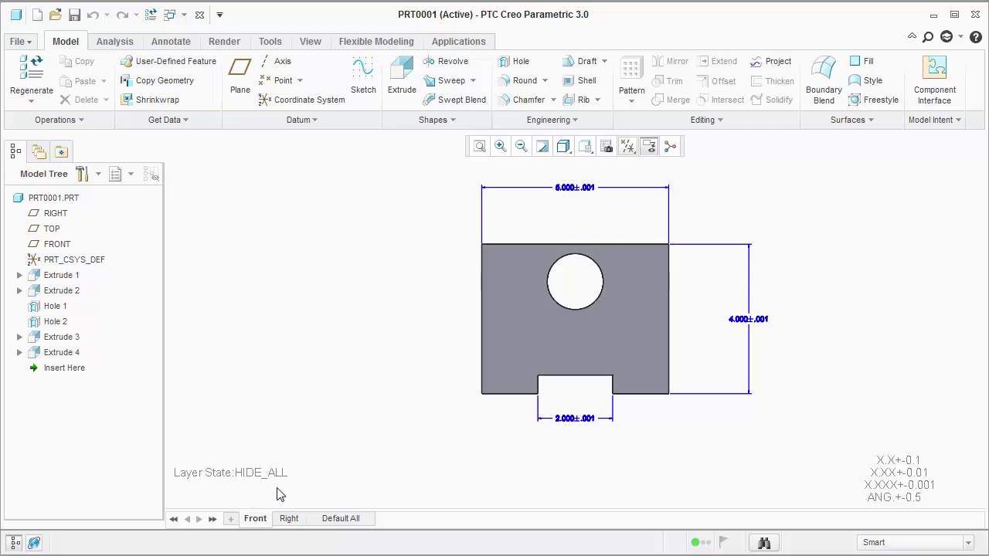
mouse_move(286, 522)
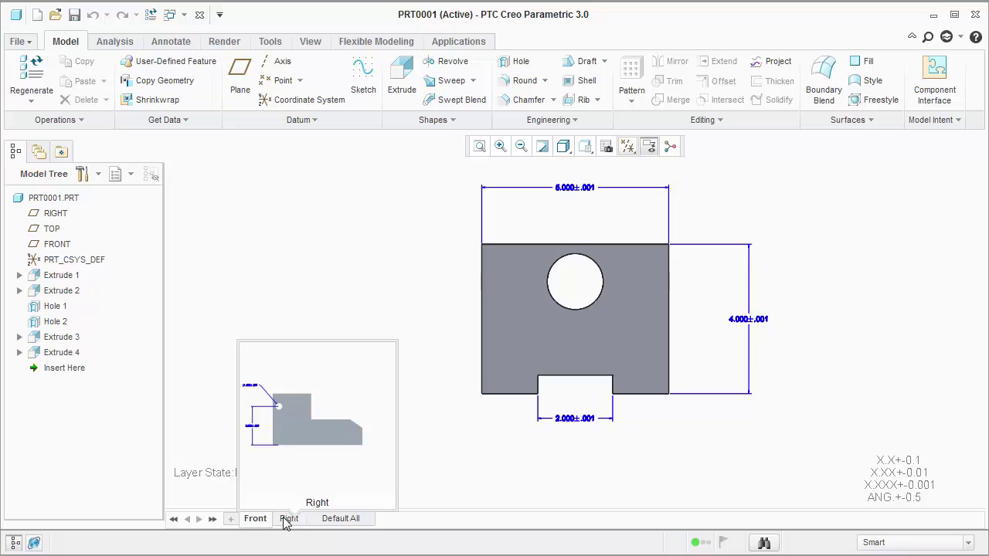
click(288, 519)
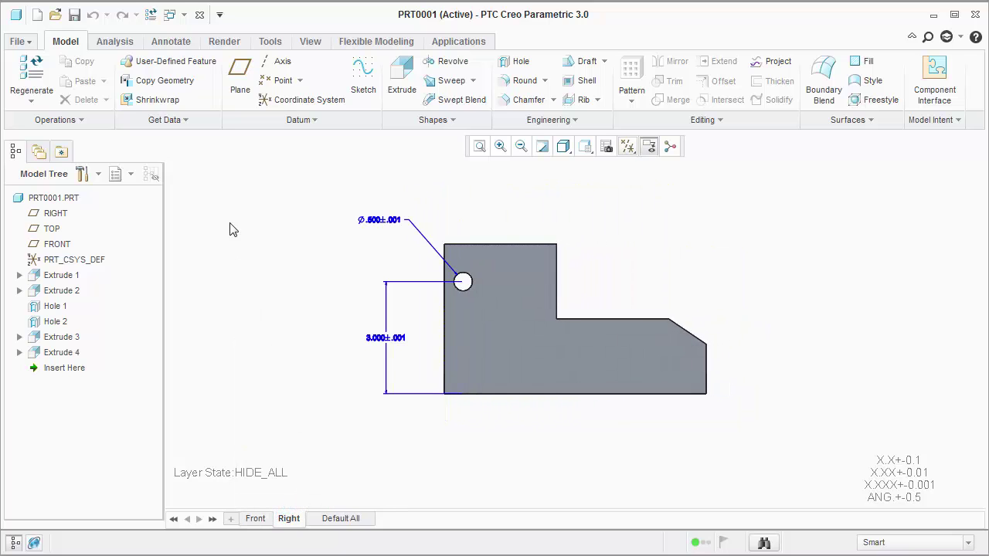
Make TOP the active annotation plane and orient the model to it
click(173, 43)
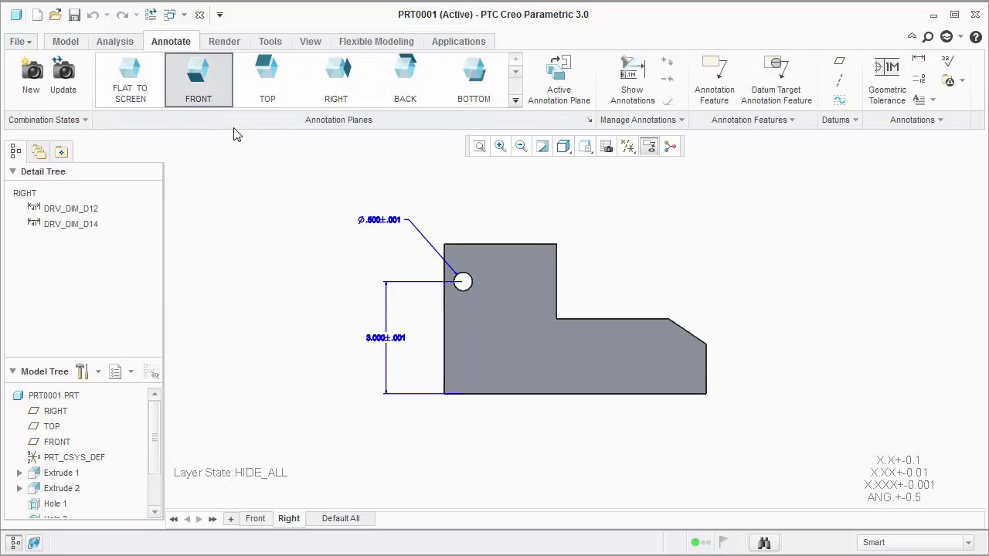
click(266, 81)
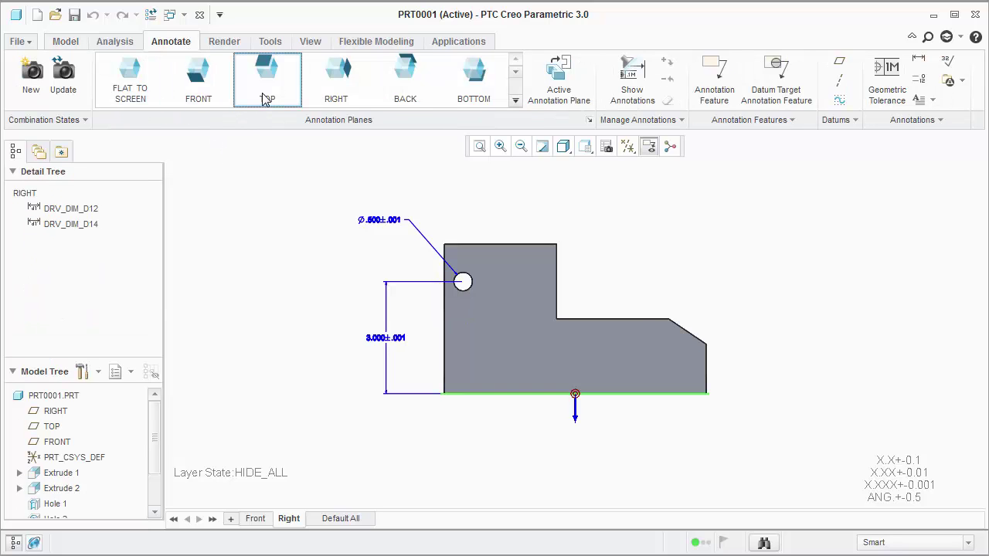
click(559, 99)
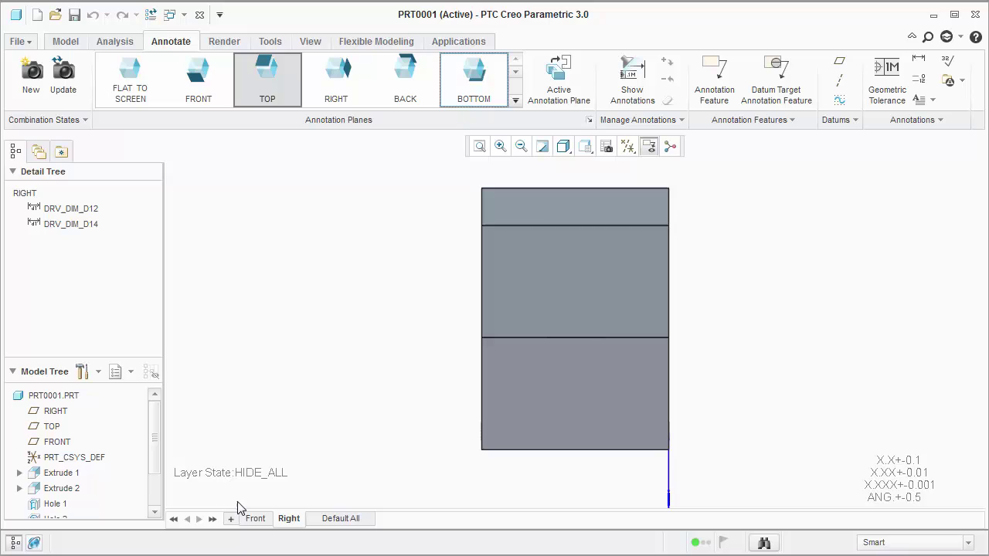
Create a new combined view named Top and place it between Right and Default All
click(230, 519)
double_click(384, 521)
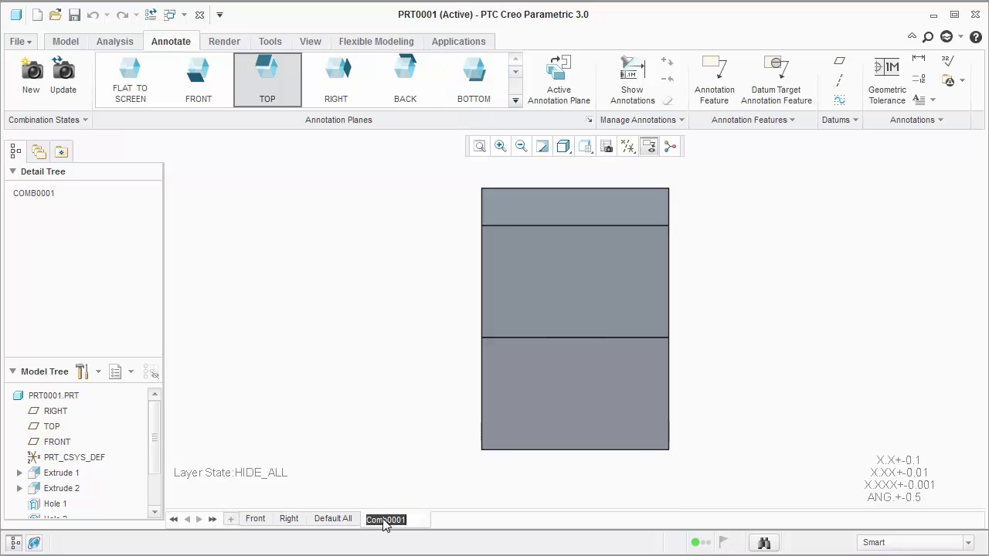
text(Top)
key(Return)
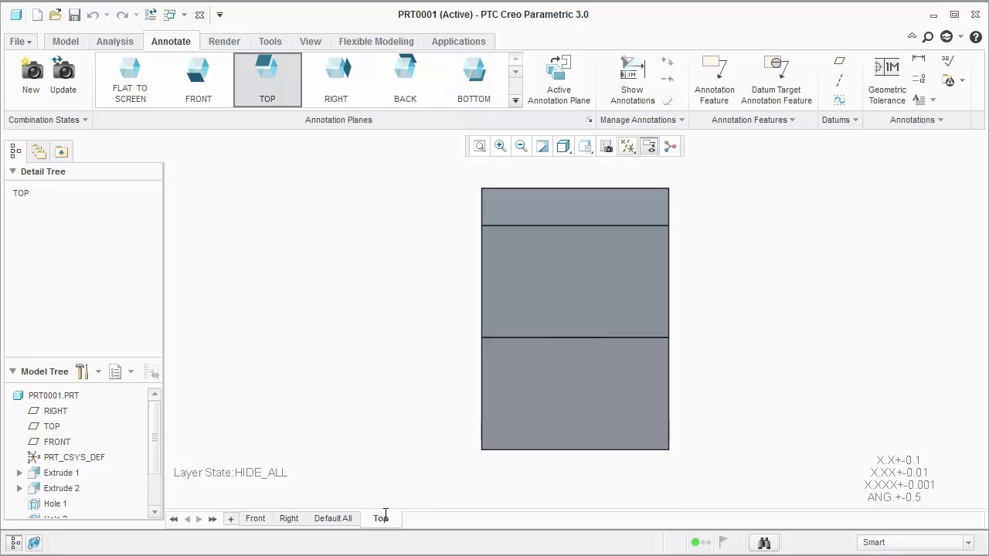
drag(379, 522, 321, 523)
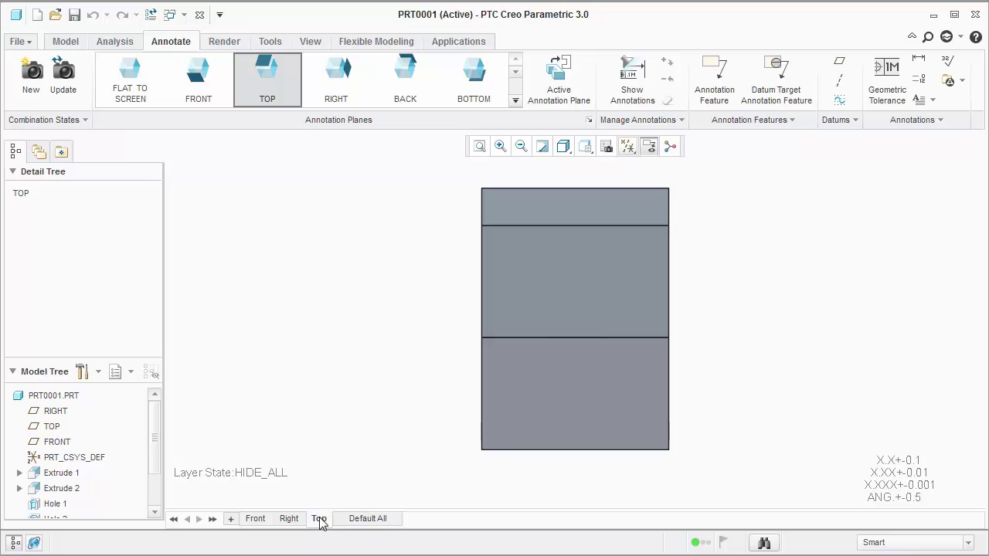
Show the base extrusion's overall length dimension in the Top combined view and place it beside the part
click(255, 519)
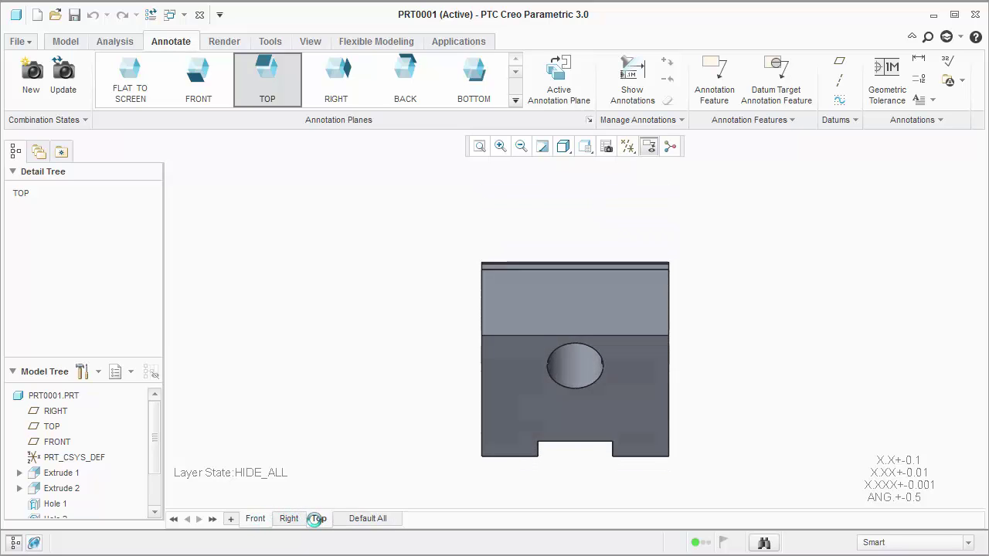
click(320, 519)
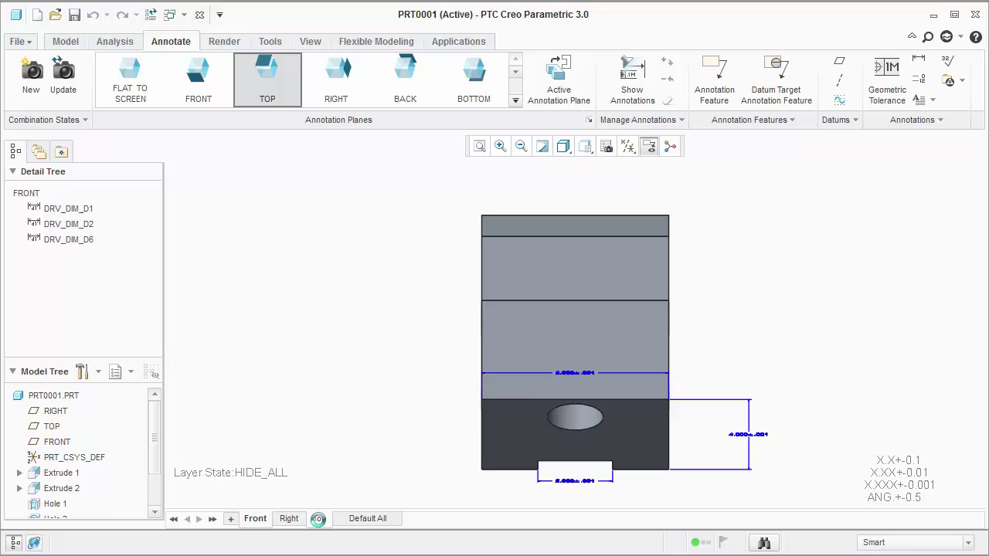
click(624, 91)
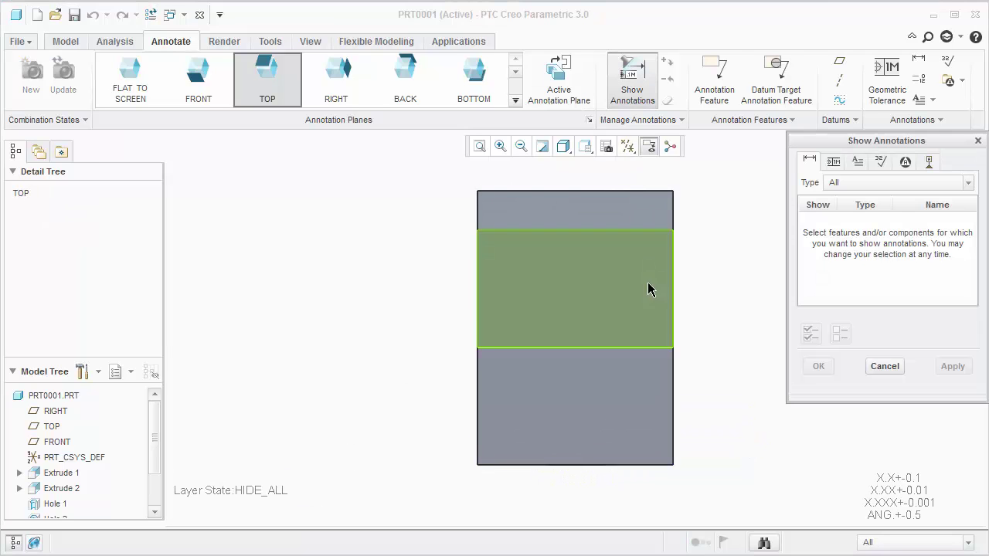
click(649, 405)
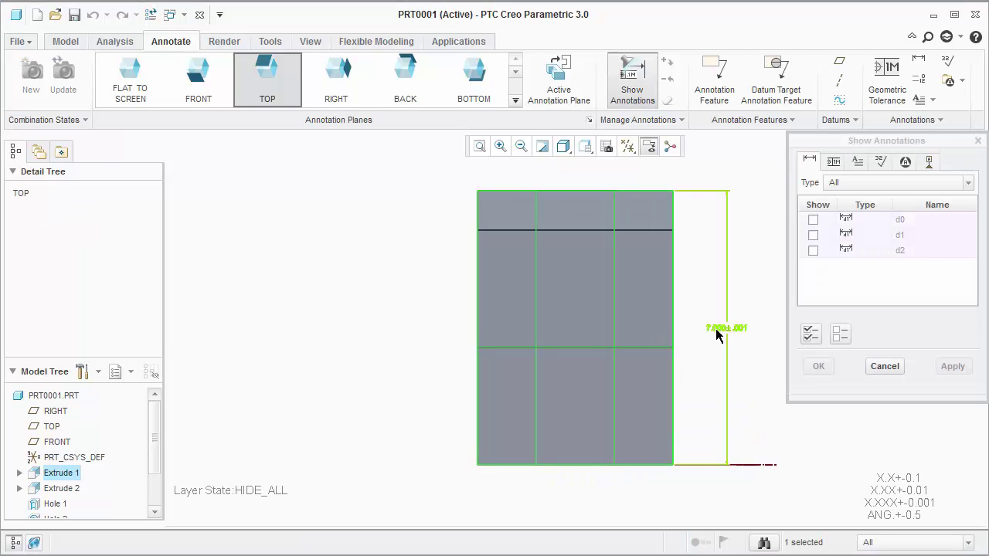
click(716, 334)
click(816, 366)
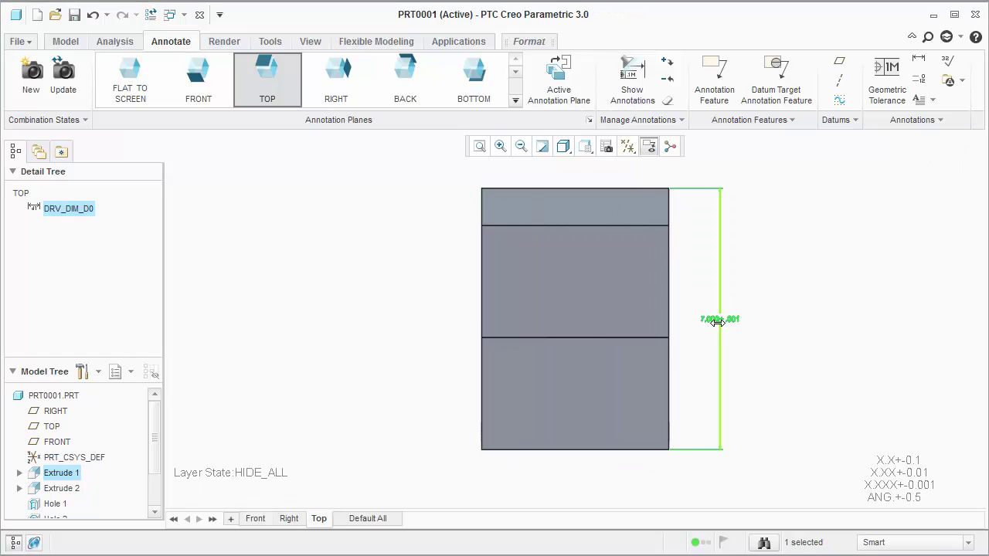
drag(718, 319, 714, 319)
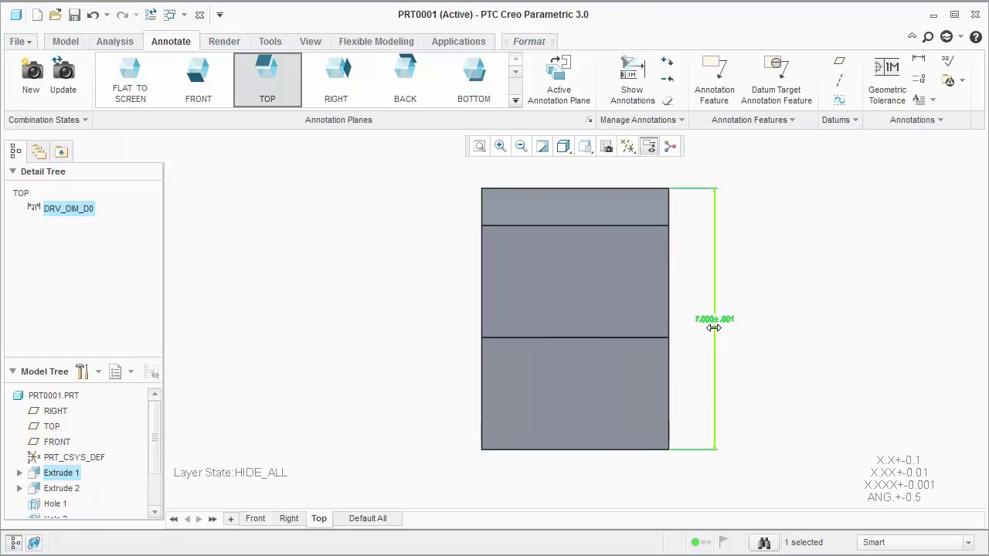
In the Right combined view, show the axis of the small hole as an annotation
click(289, 518)
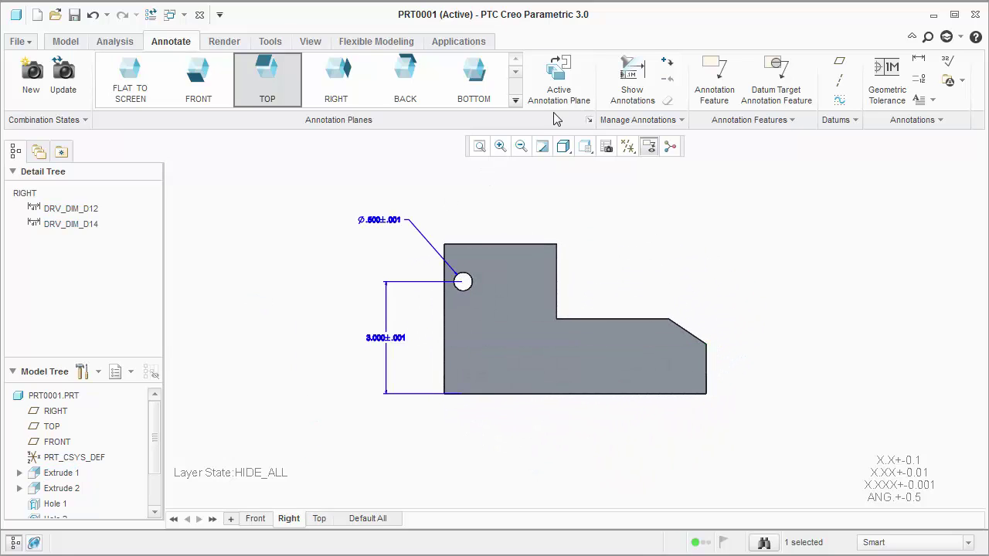
click(630, 105)
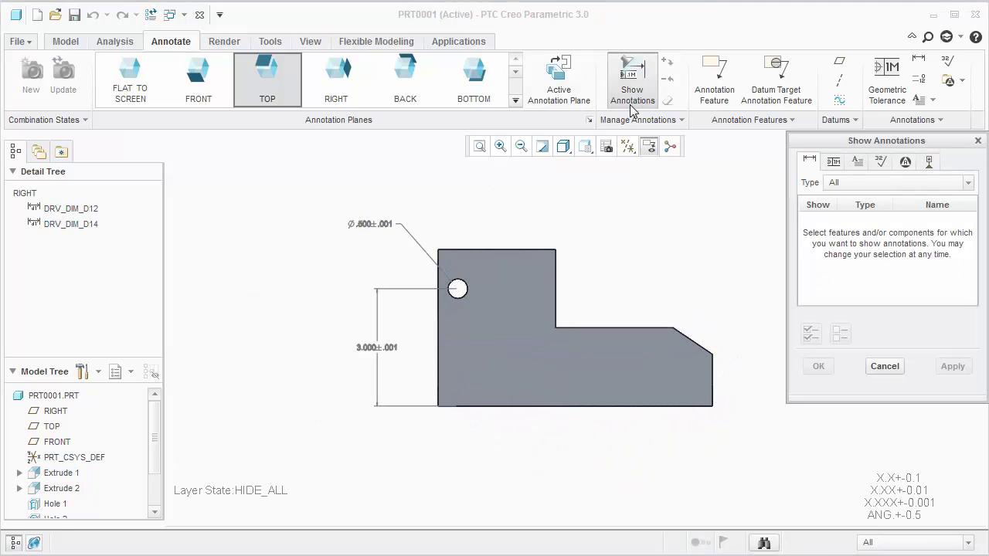
click(928, 169)
click(458, 289)
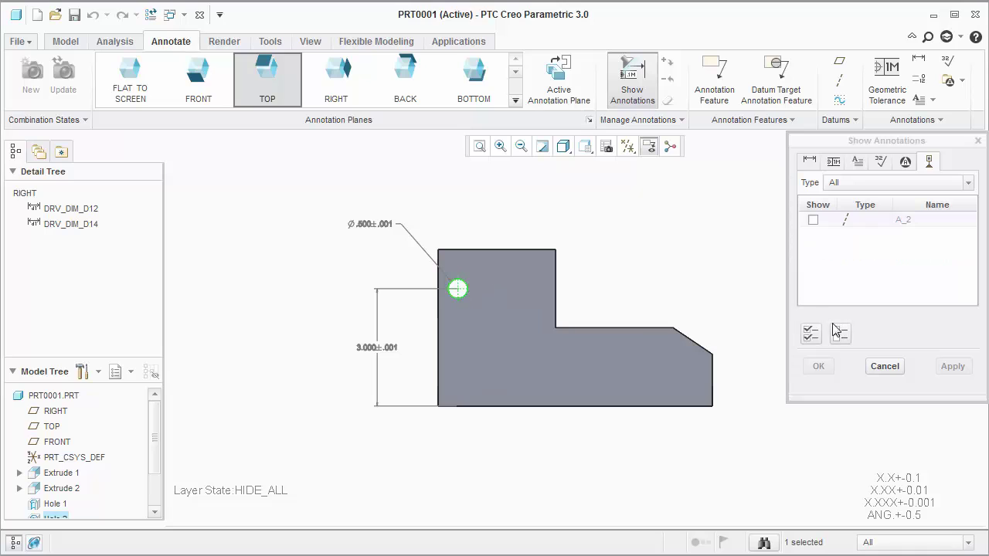
click(811, 333)
Show the horizontal dimension locating the start of the sloped cut and place it below the part
click(810, 164)
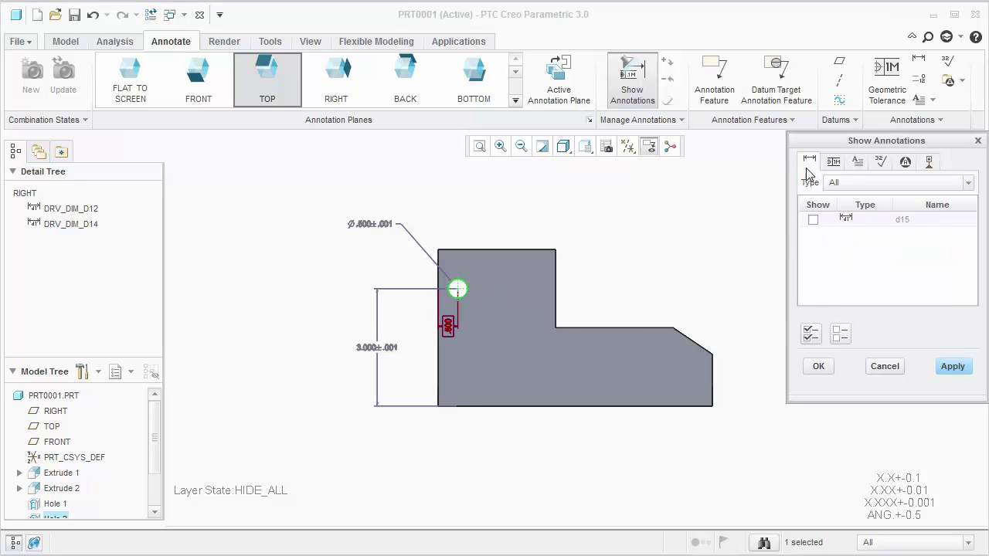
click(674, 332)
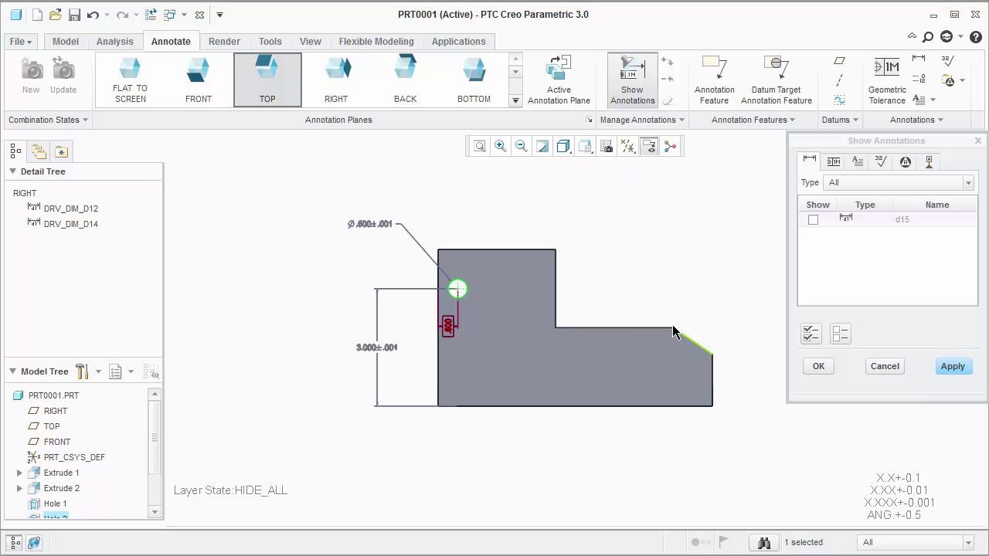
click(622, 439)
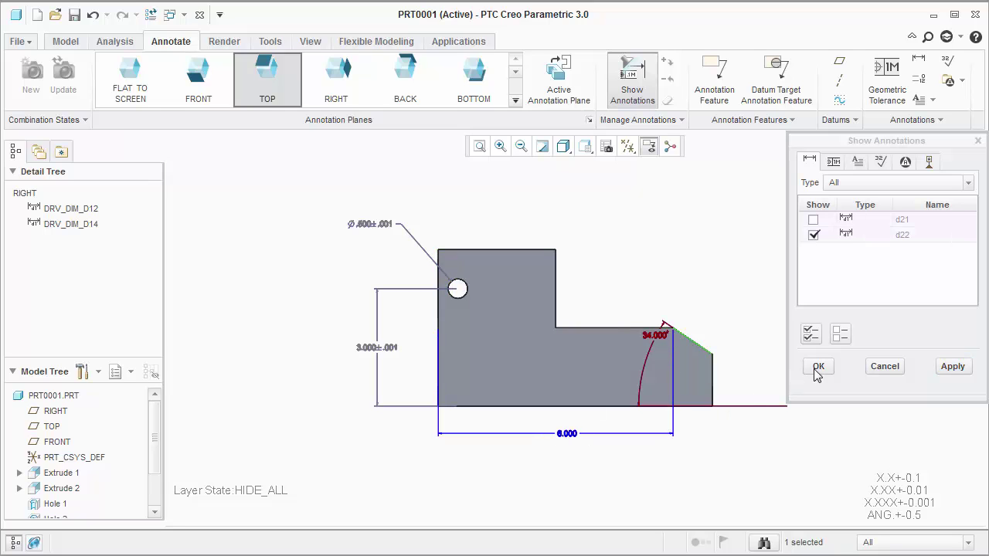
click(818, 366)
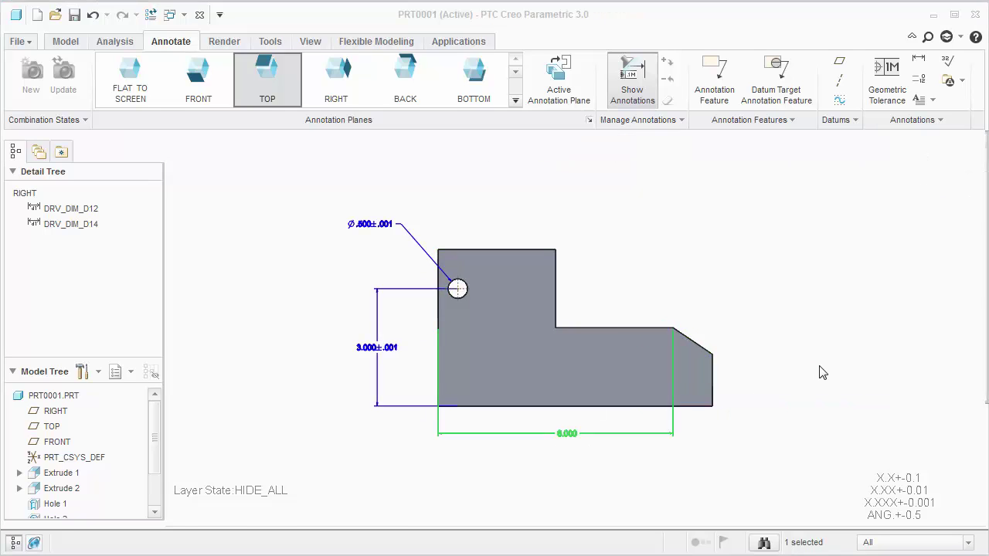
drag(567, 419, 556, 434)
Set the tolerance mode of the horizontal dimension below the part to +- Symmetric
right_click(556, 433)
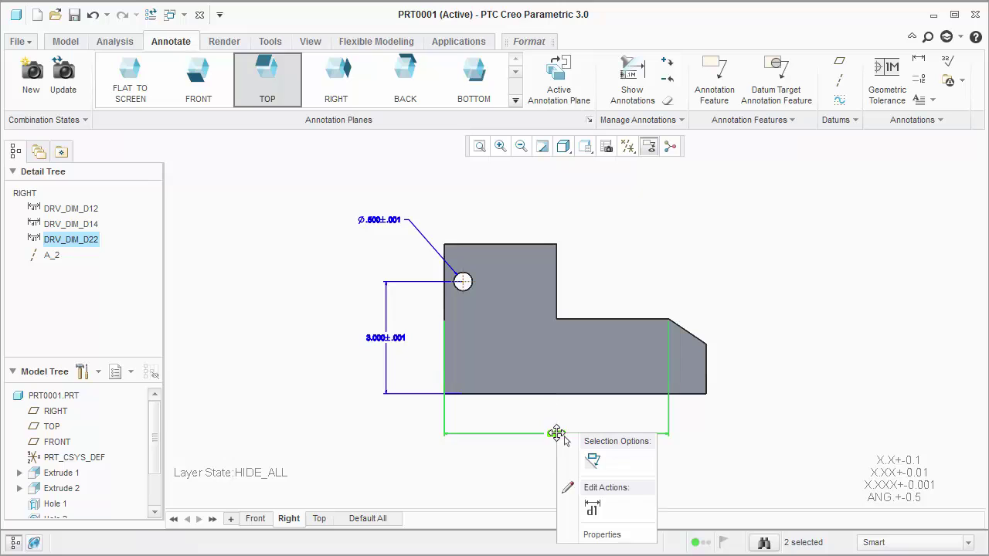
click(595, 533)
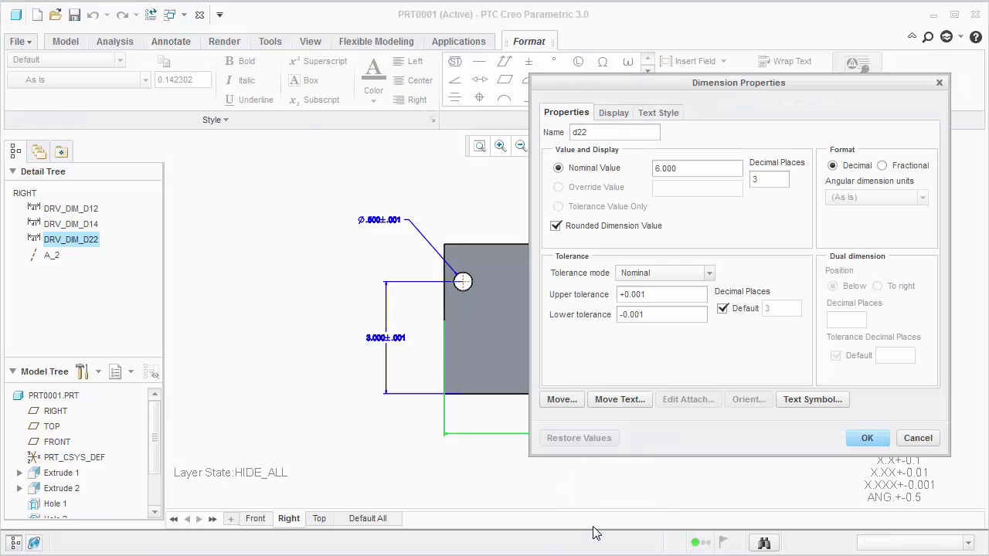
click(626, 272)
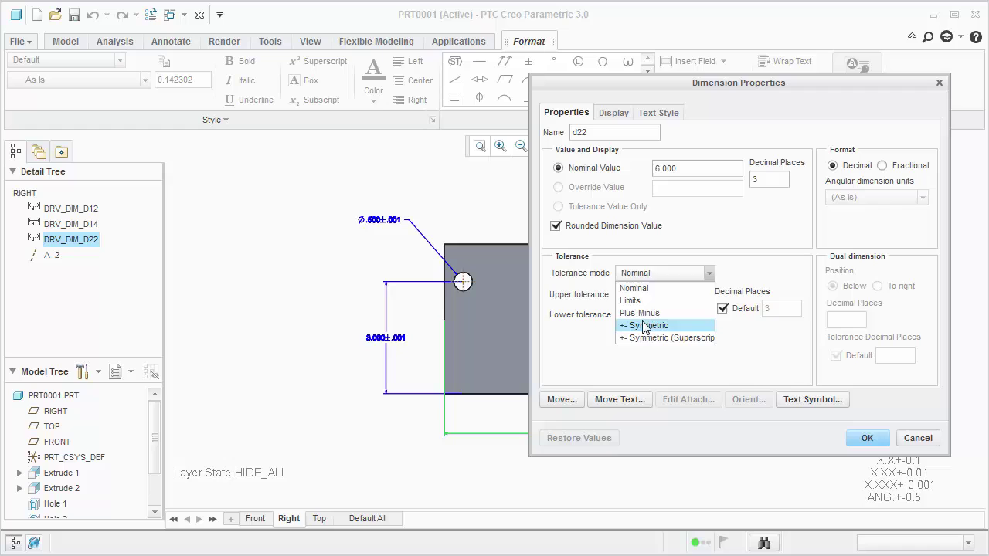
click(634, 322)
click(863, 437)
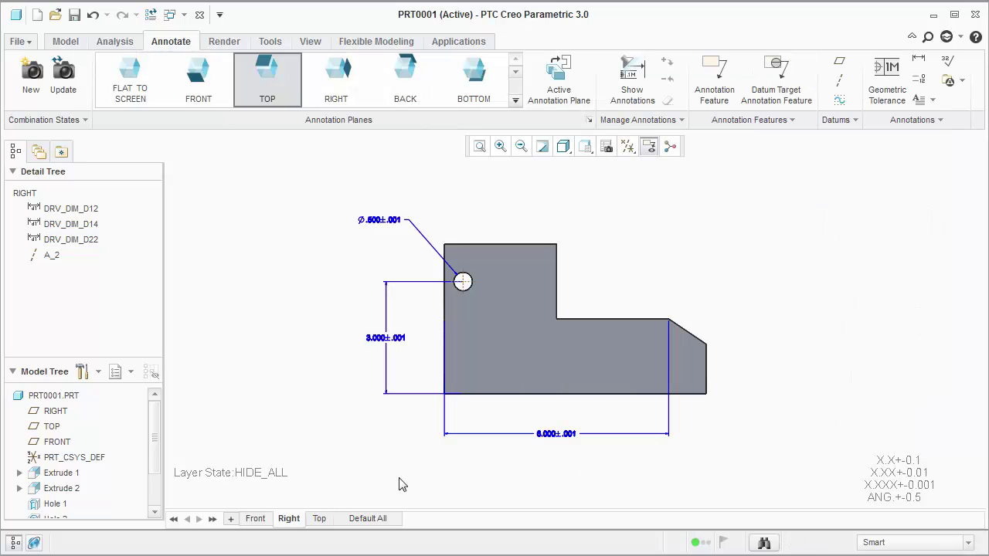
In the Front combined view, activate the FRONT annotation plane and add a diameter dimension to the large hole
click(261, 522)
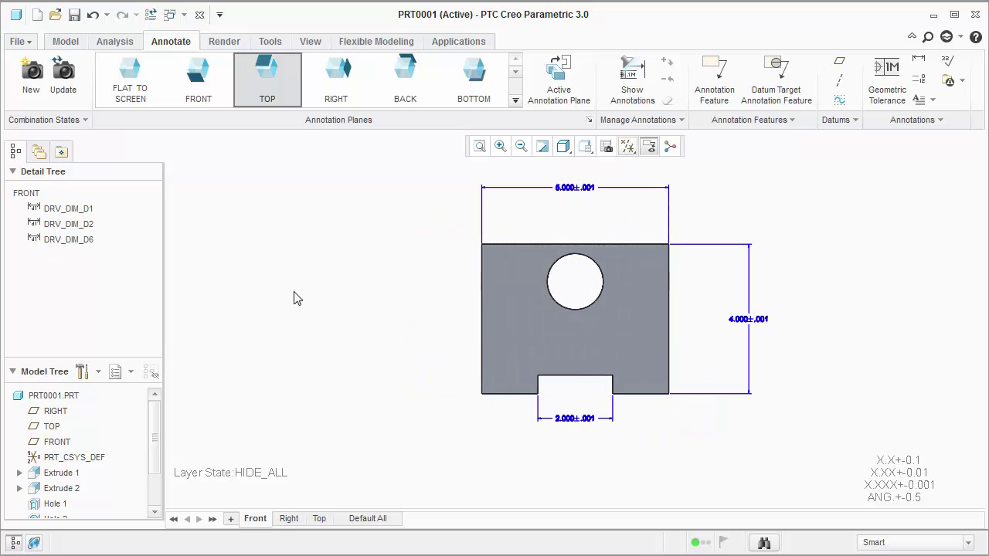
click(195, 86)
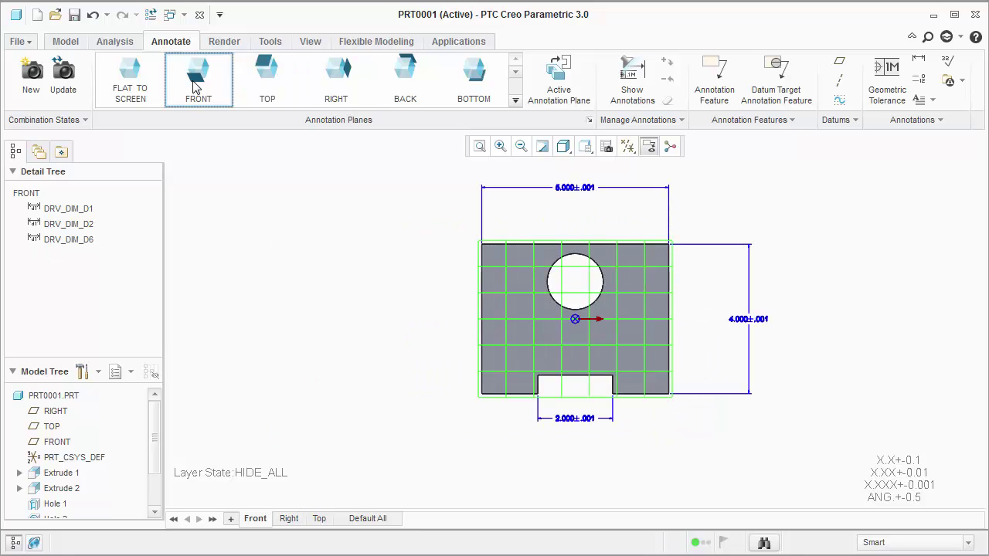
click(916, 64)
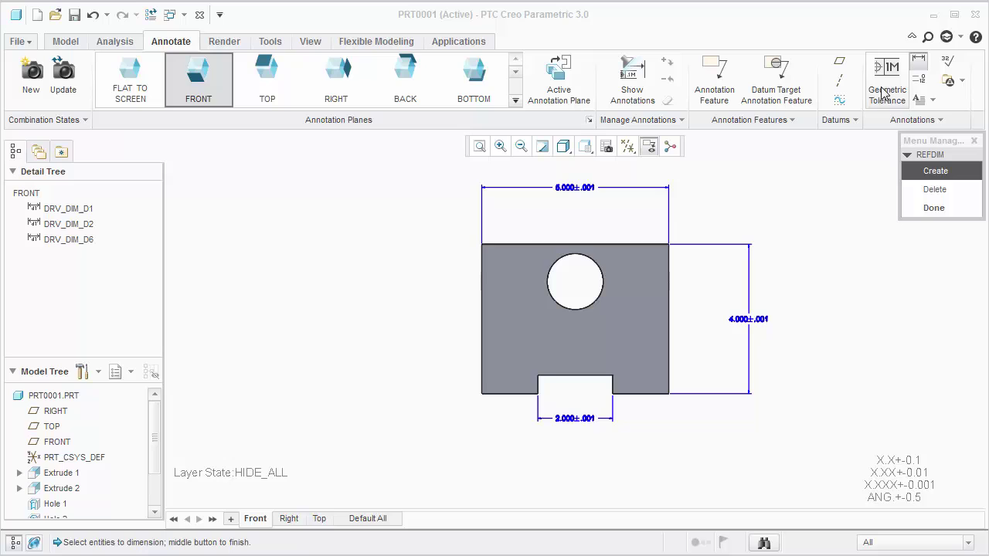
click(584, 257)
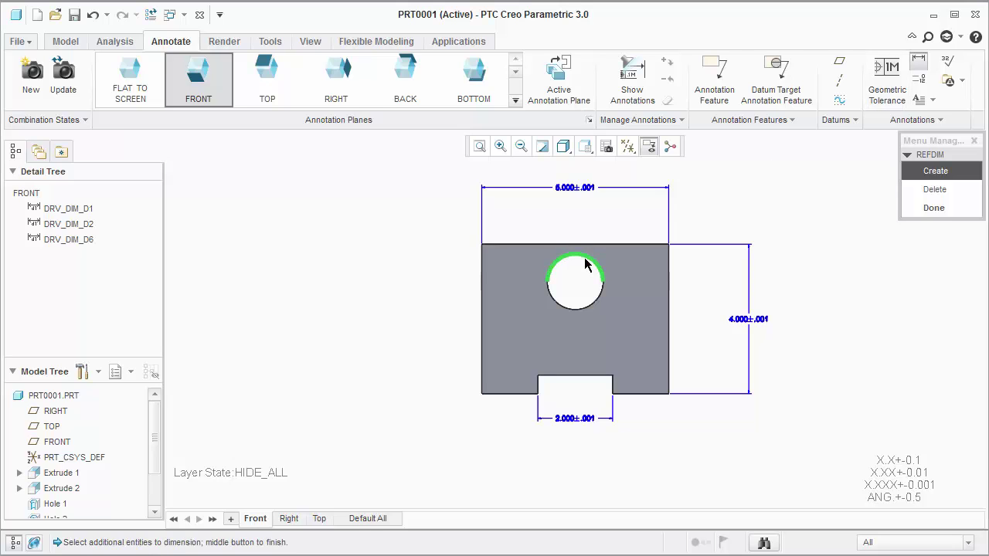
middle_click(612, 213)
middle_click(621, 217)
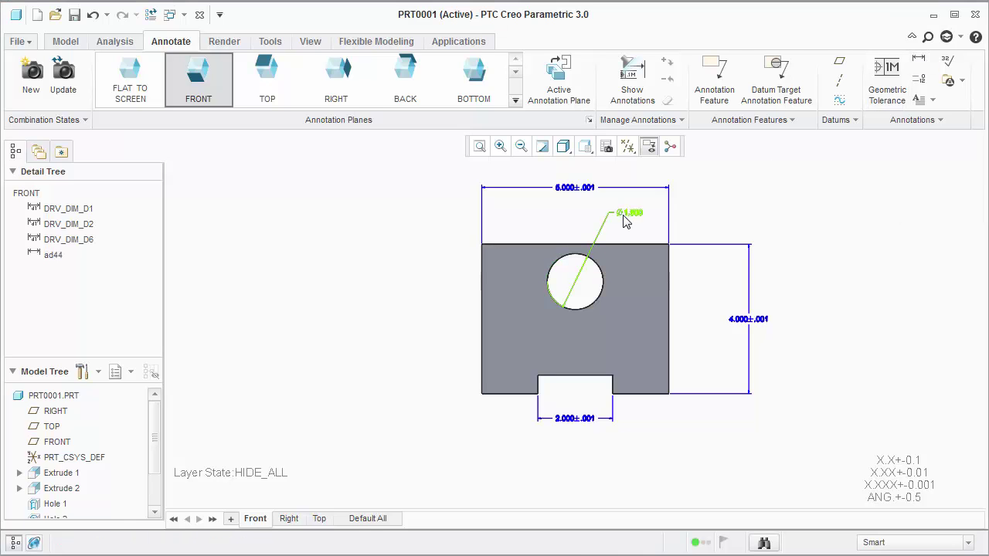
Flip the arrows of the large hole's diameter dimension
right_click(650, 214)
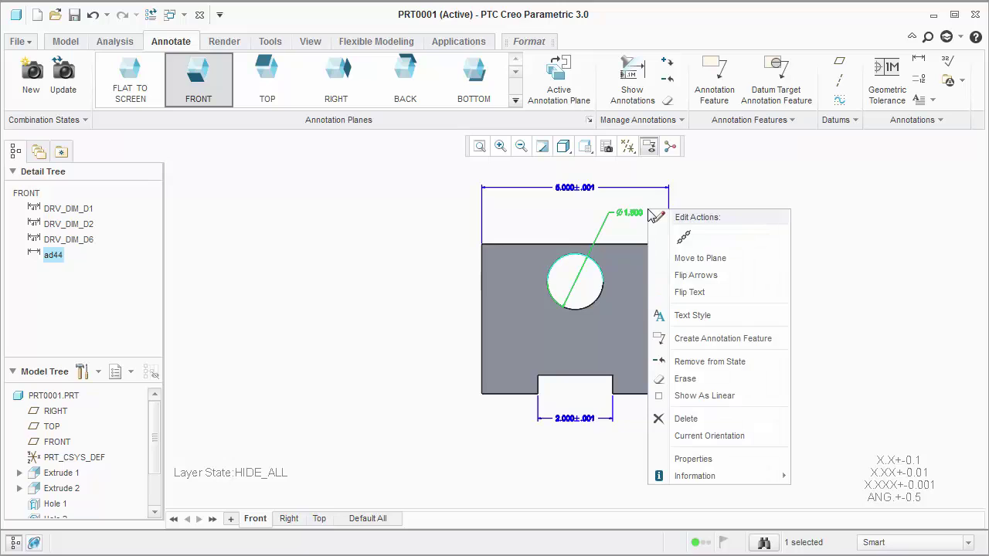
click(669, 276)
click(711, 223)
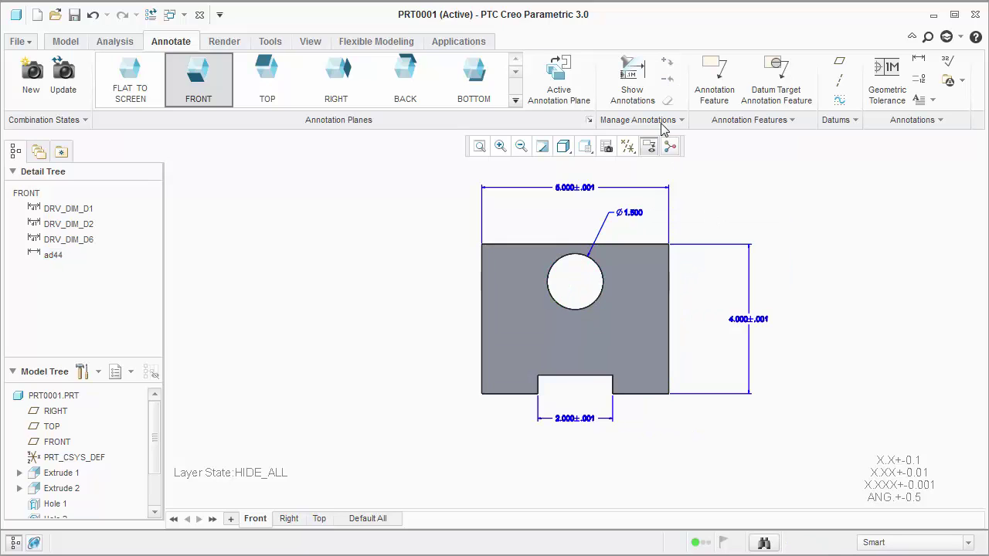
Show the axis of the large hole as an annotation in the Front combined view
click(633, 87)
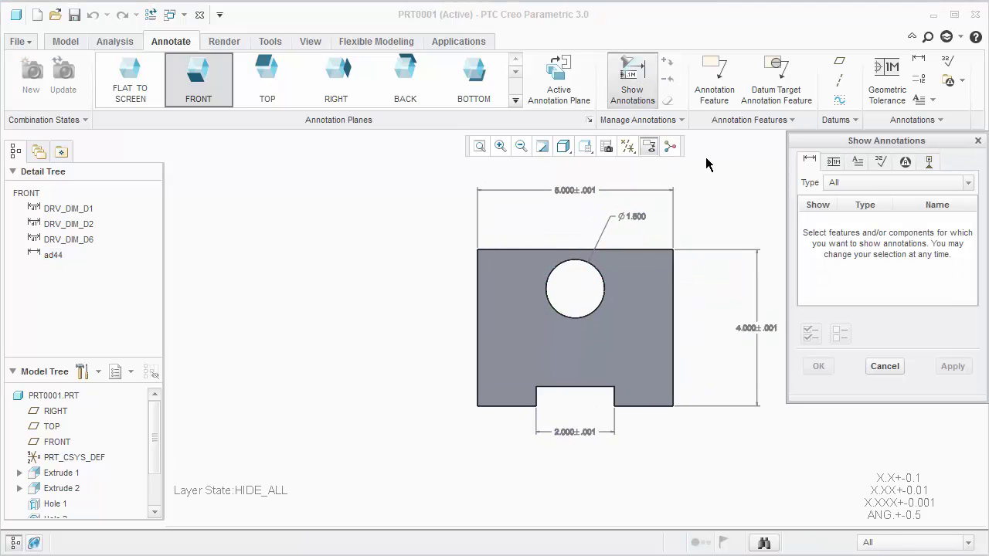
click(927, 162)
click(601, 272)
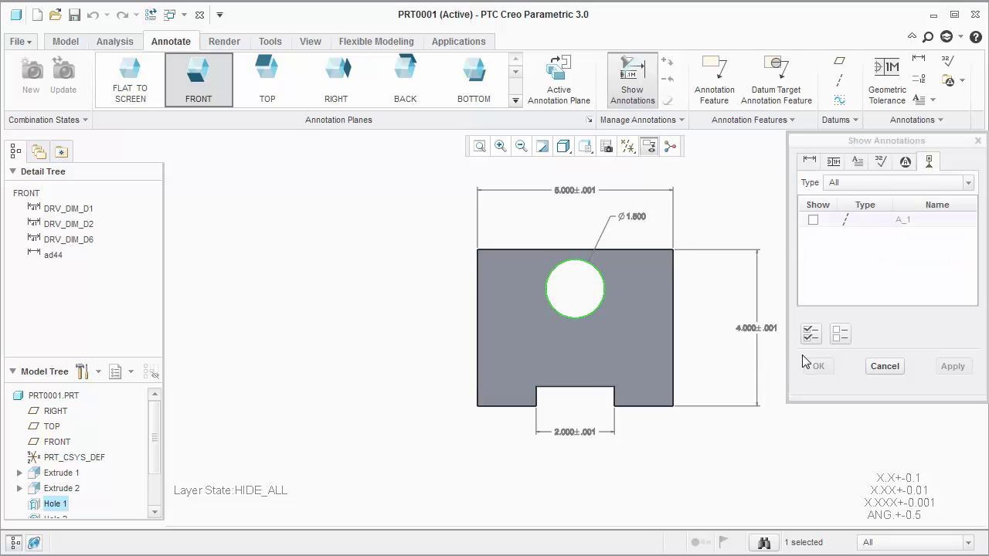
click(809, 337)
click(816, 365)
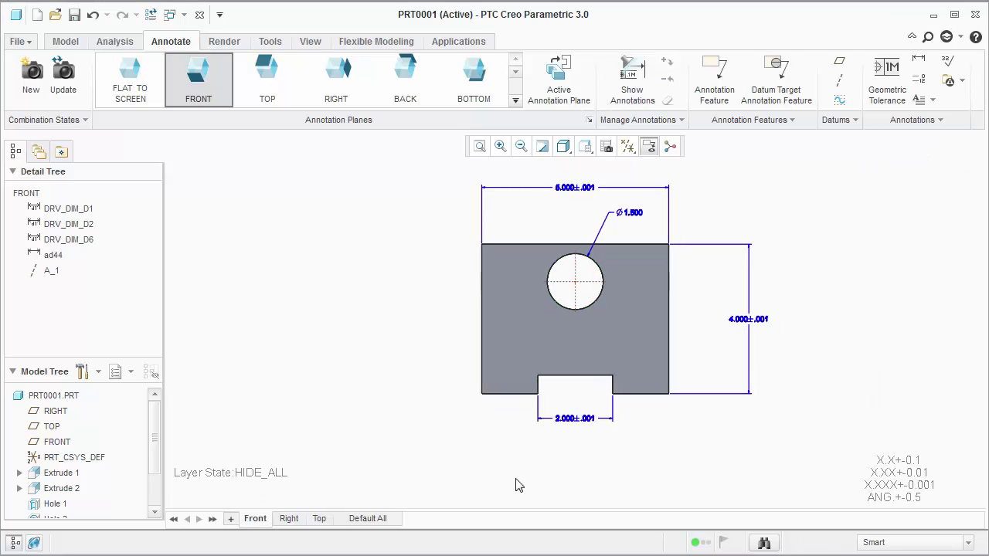
Create a new combined view from Default All with Default Orientation and the Show_All layer state
click(379, 519)
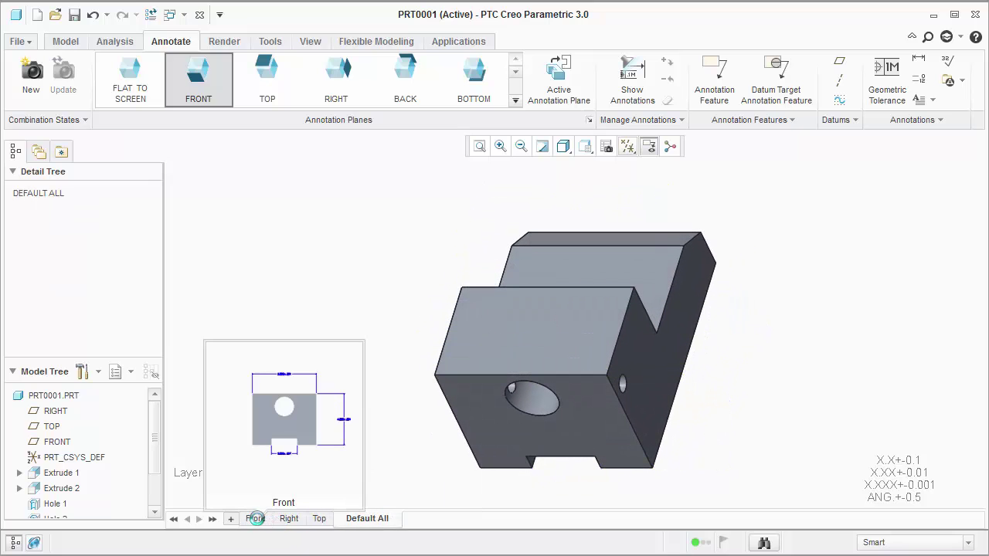
click(231, 519)
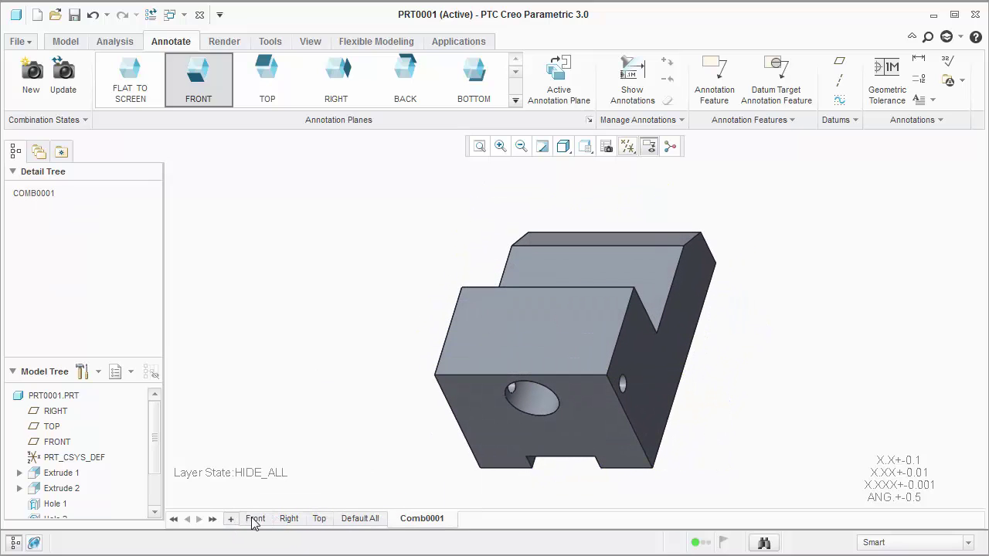
right_click(421, 521)
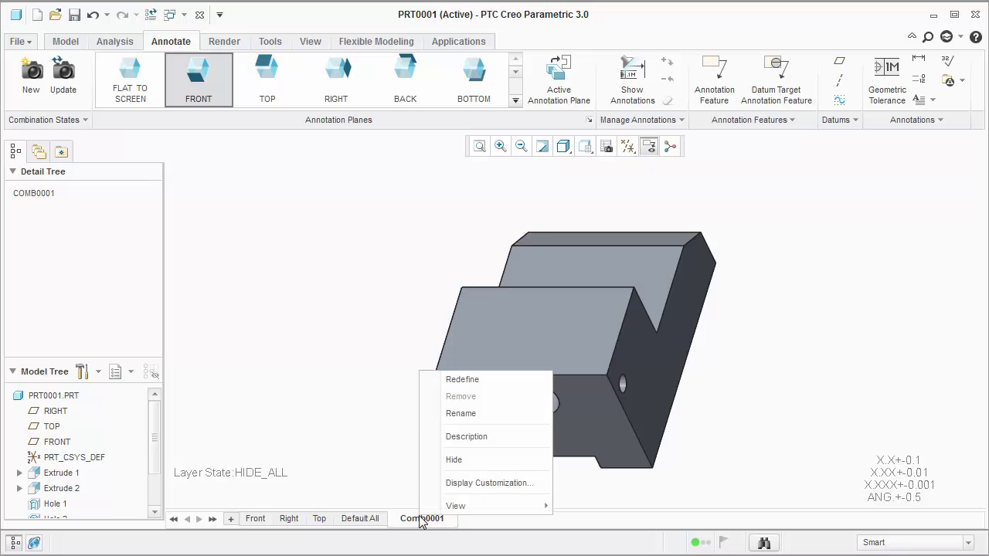
click(456, 383)
click(859, 170)
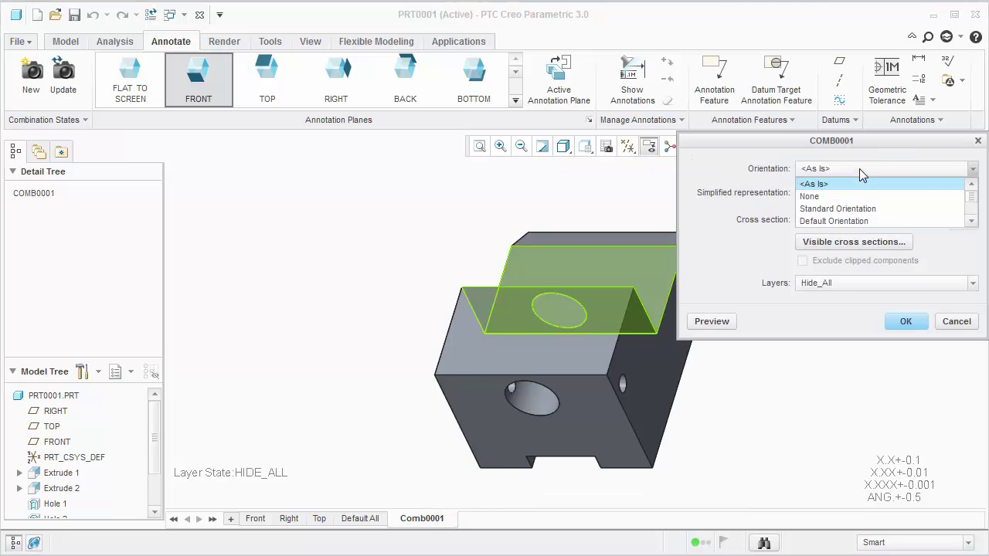
click(856, 221)
click(852, 284)
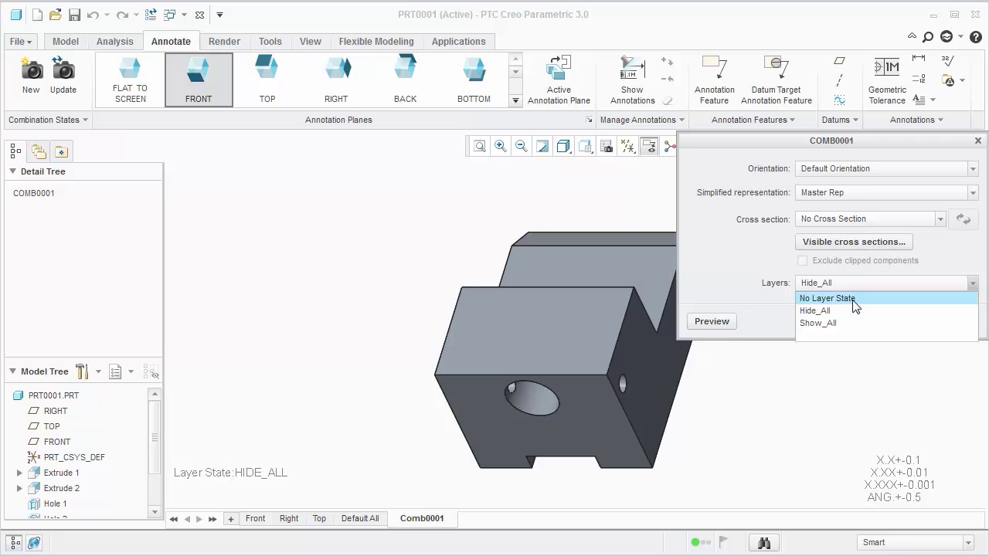
click(857, 323)
click(901, 322)
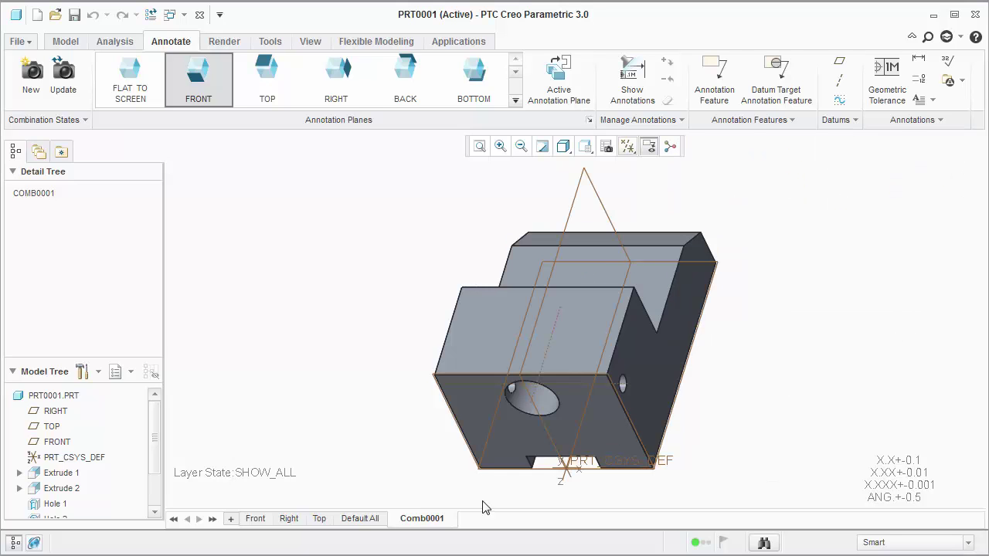
Rename the new combined view to Modeling and move it ahead of Front in the view order
double_click(439, 519)
text(mo)
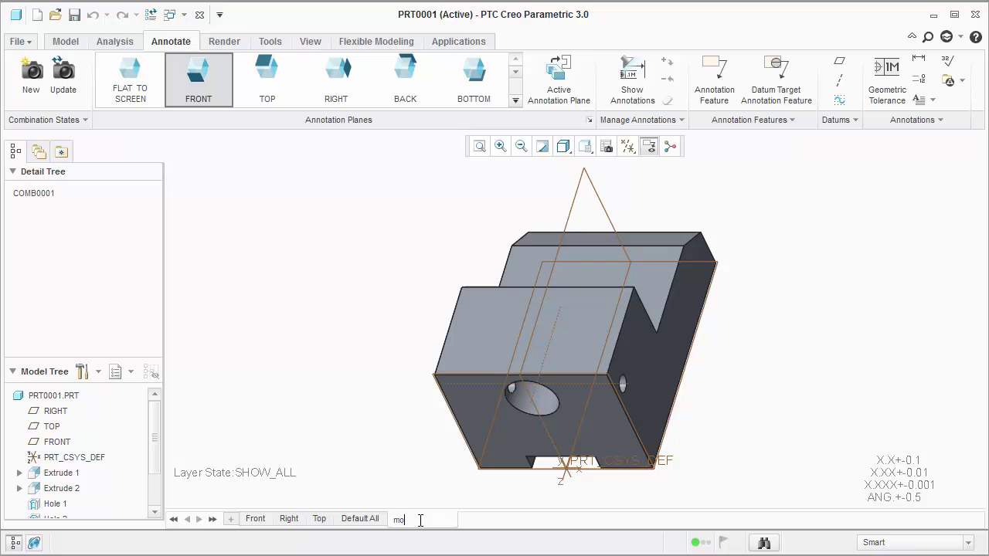
text(deling)
key(Return)
drag(420, 521, 251, 531)
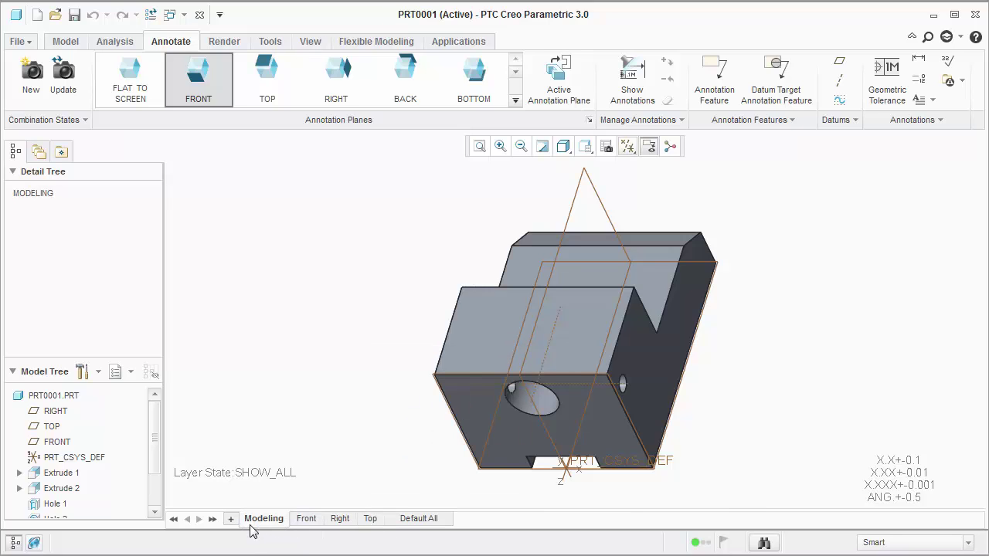
Switch between the Front and Modeling combined views to compare them, ending with Front active
click(301, 519)
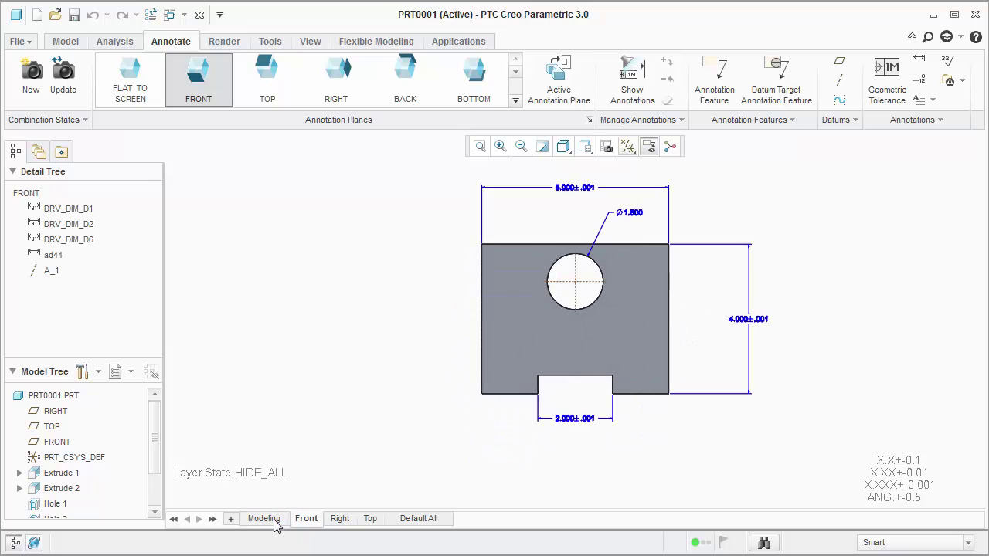
click(274, 522)
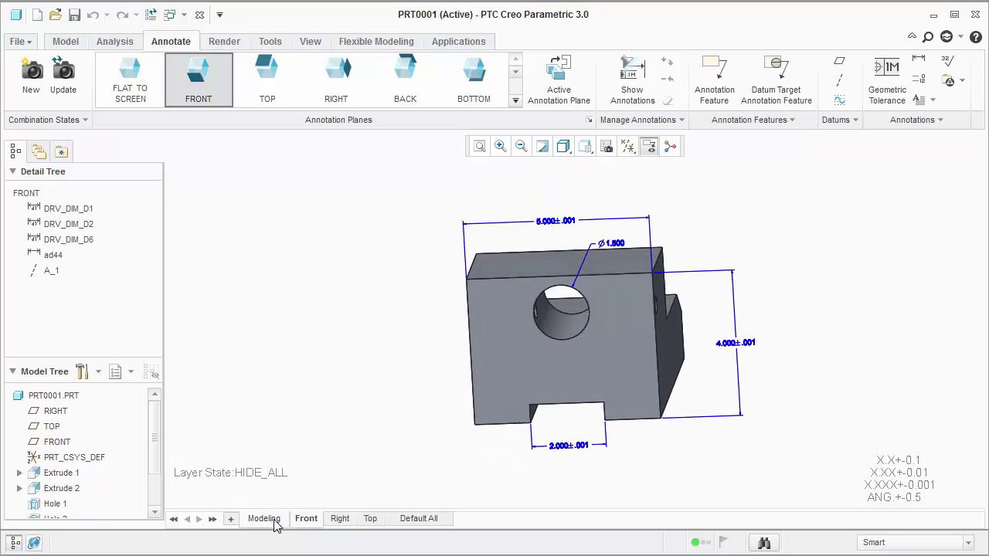
click(313, 520)
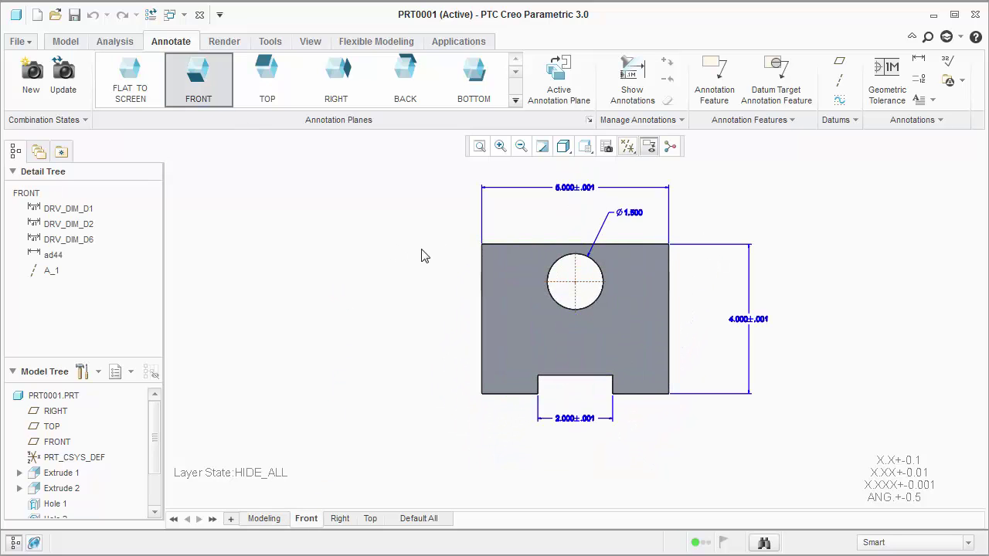
Start an annotation feature with a surface profile geometric tolerance that references the part's bottom surface
click(714, 85)
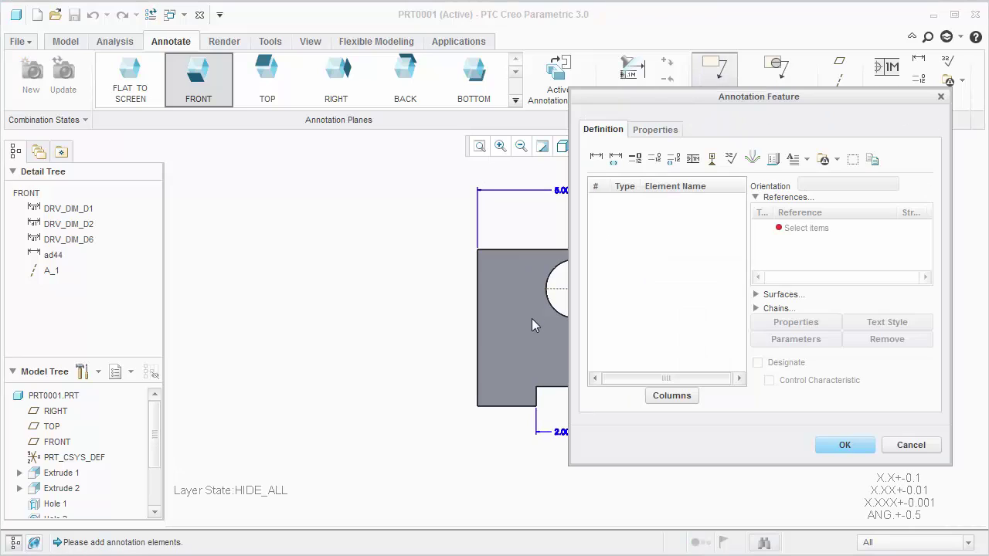
shift+middle_drag(532, 323, 298, 331)
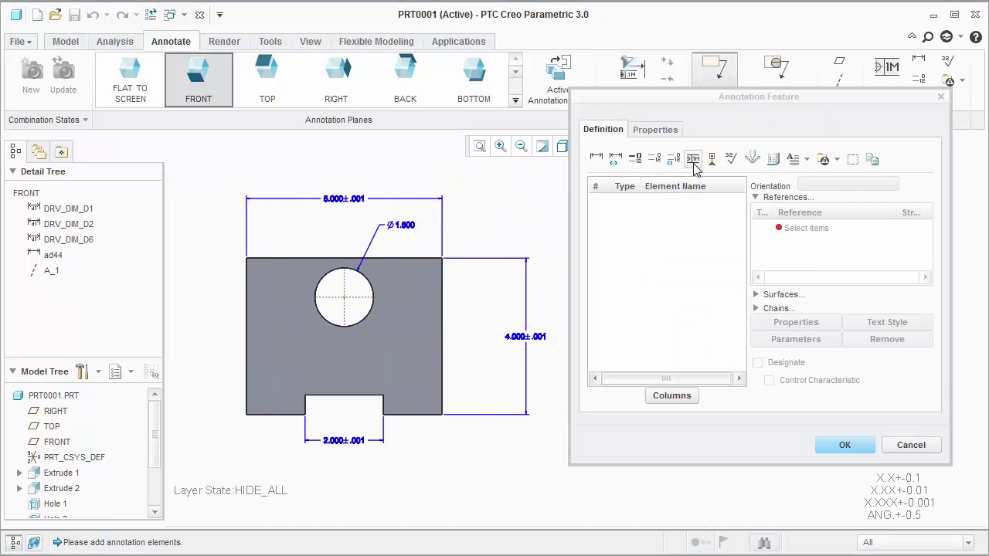
click(694, 162)
click(615, 175)
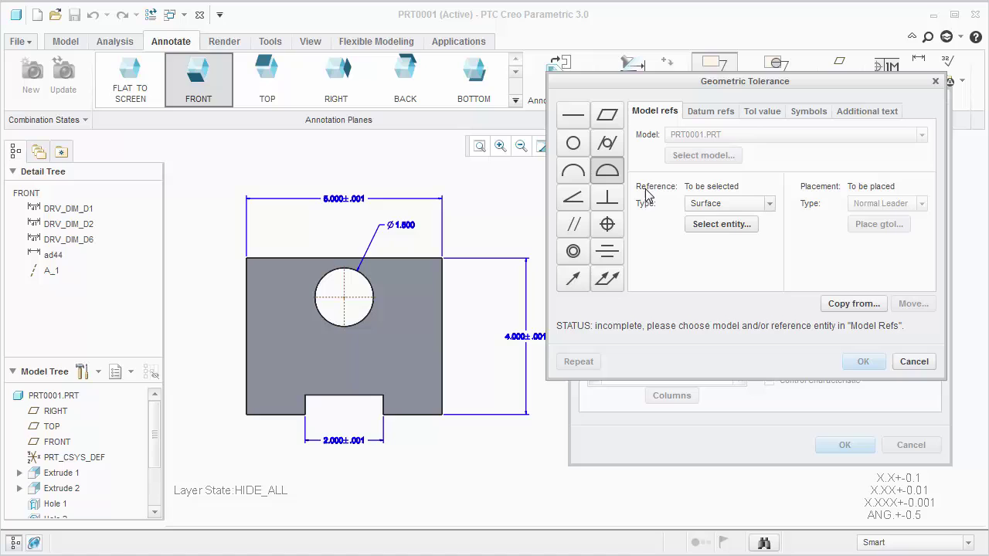
click(715, 226)
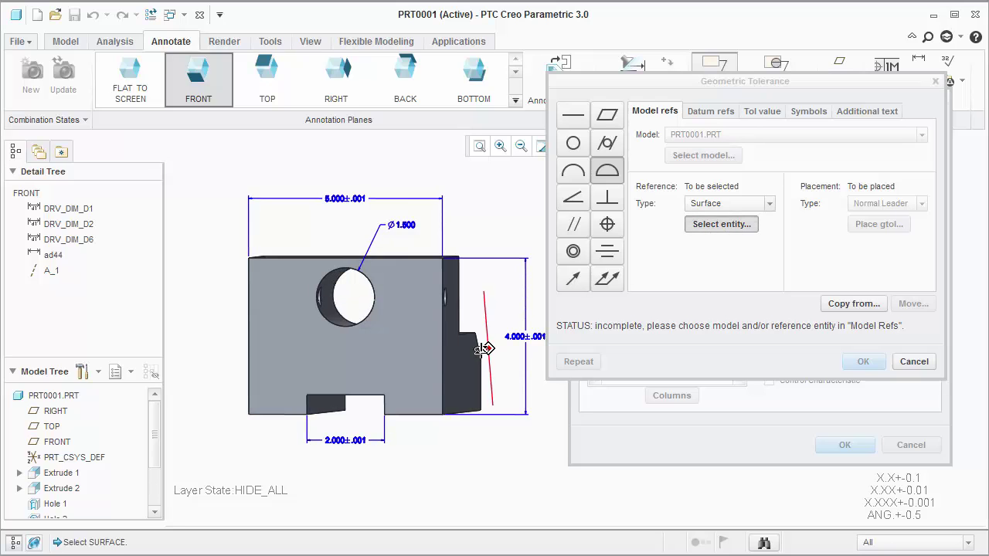
click(431, 418)
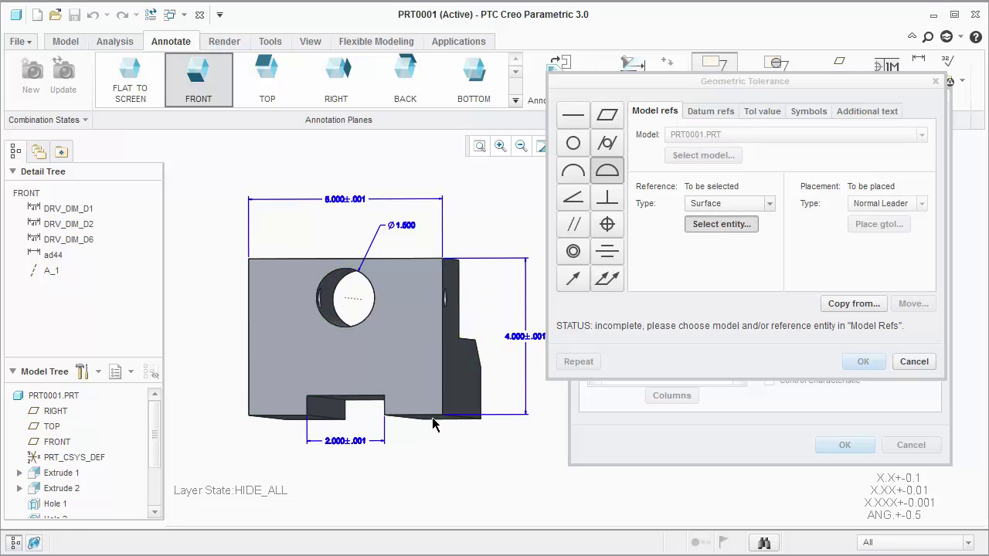
Place the geometric tolerance With Leader on the front bottom edge beside the slot, accepting the leader direction
click(870, 205)
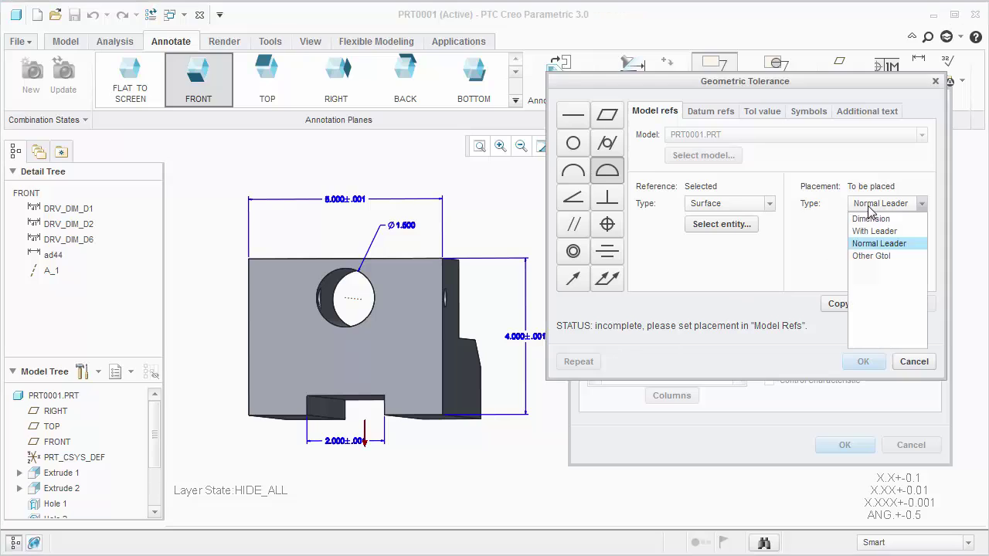
click(872, 228)
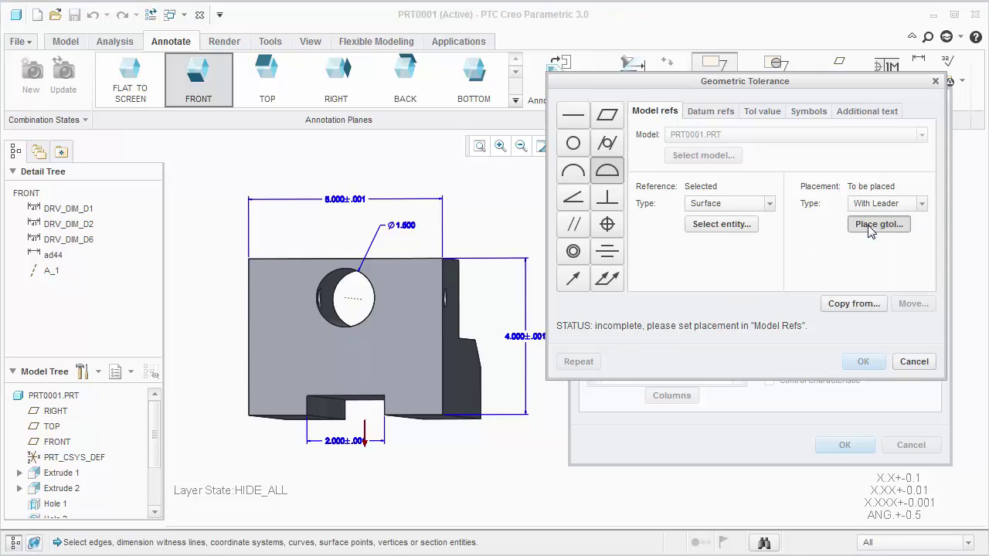
click(414, 419)
middle_click(447, 445)
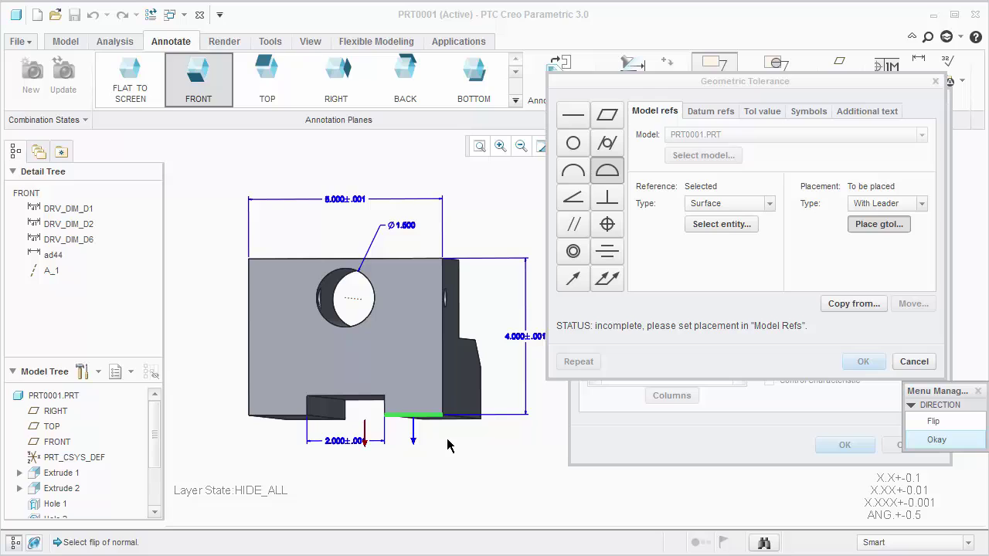
click(936, 438)
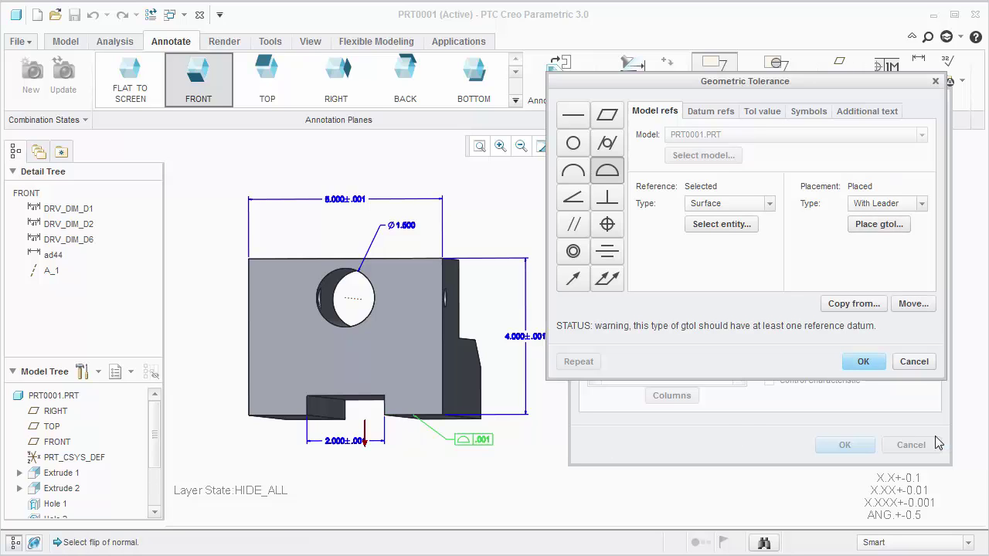
Add the text "2 surfaces" on the right of the geometric tolerance and accept it
click(857, 114)
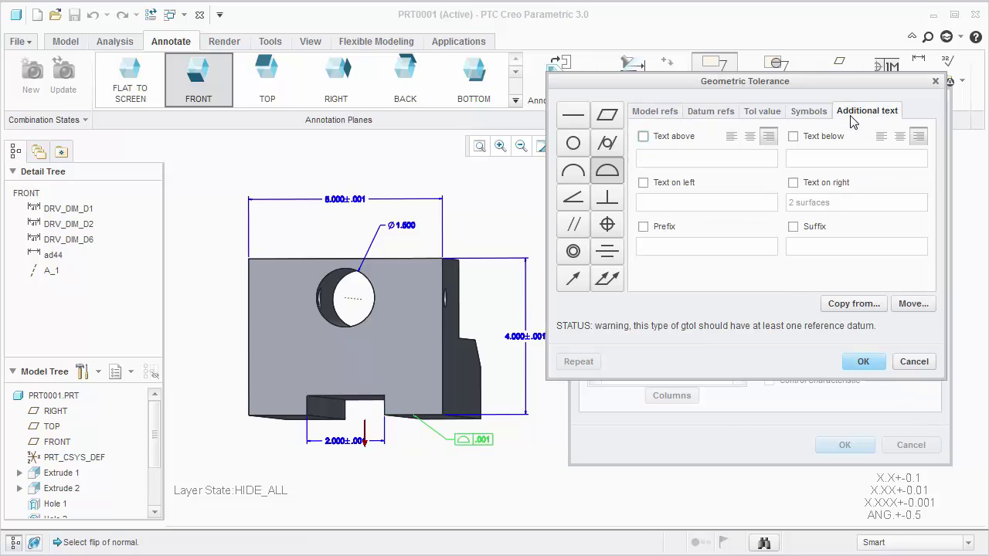
click(793, 182)
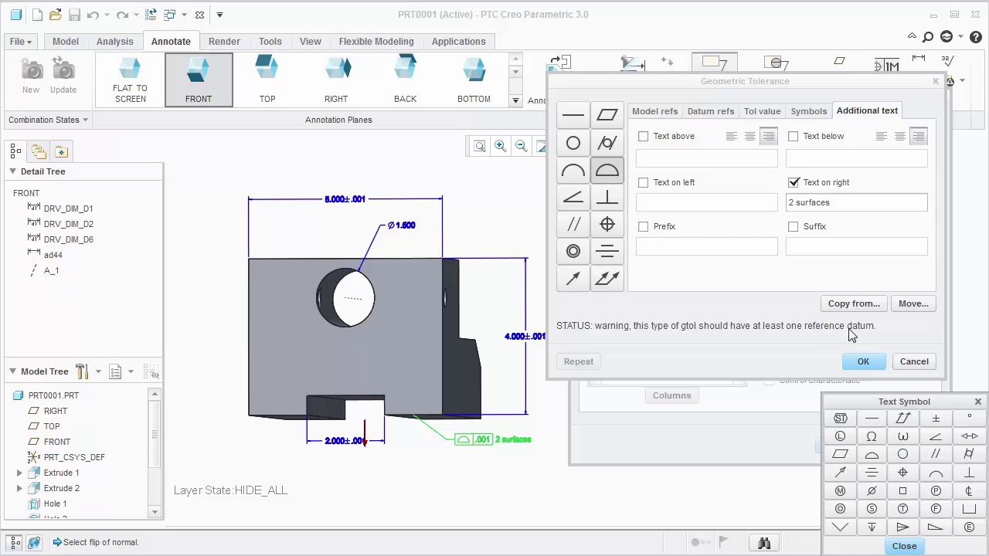
click(863, 362)
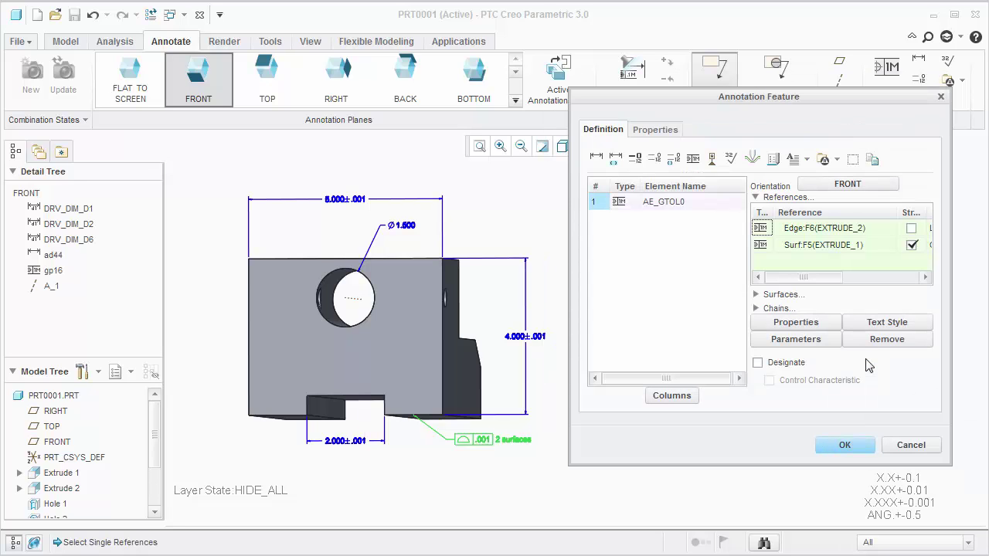
Add set datum tag A on the bottom surface geometry, attach it to the surface profile tolerance and complete the annotation feature
click(714, 159)
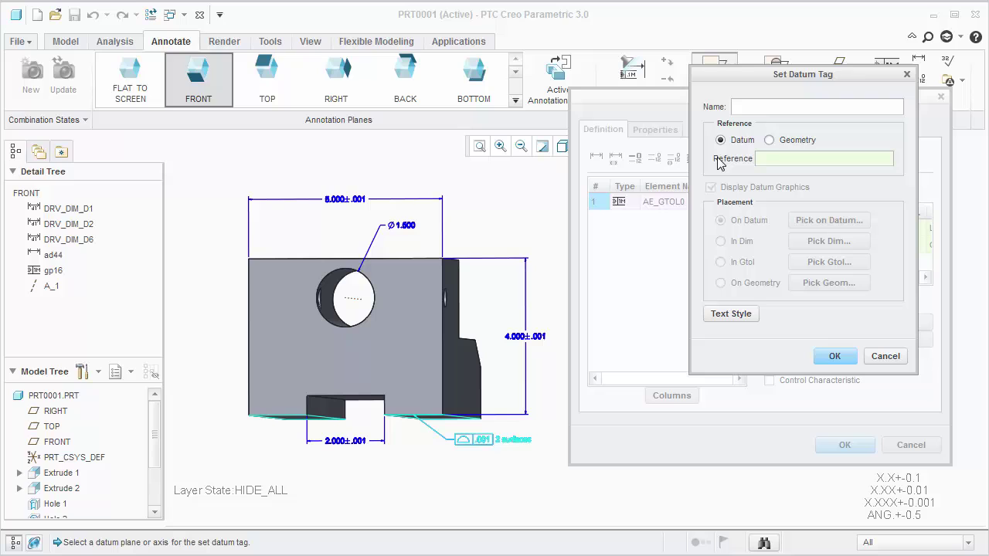
click(770, 140)
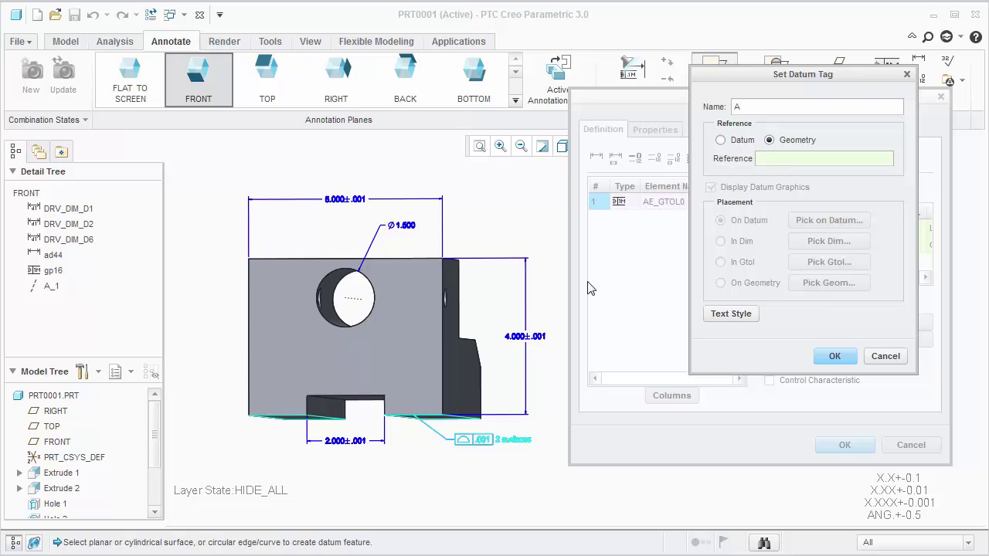
click(444, 419)
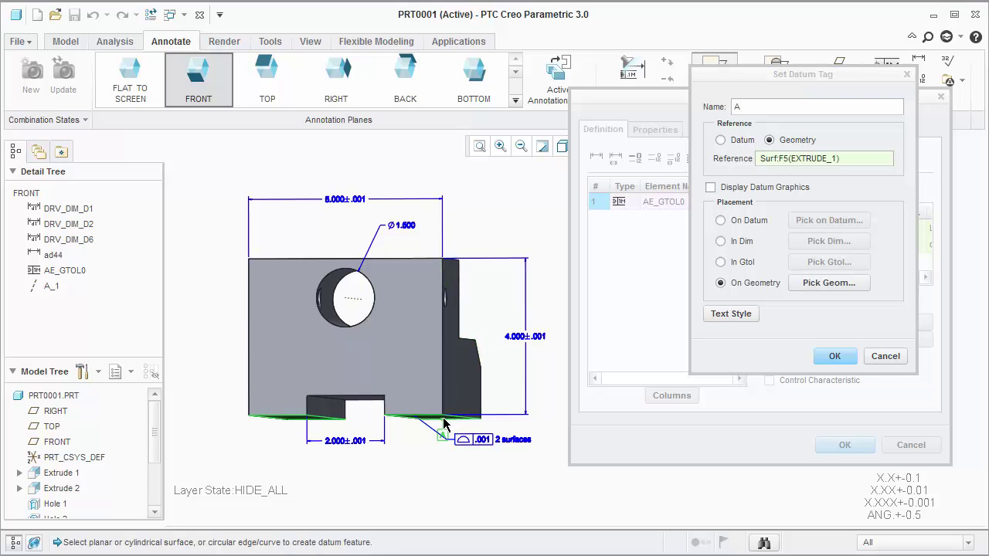
click(721, 263)
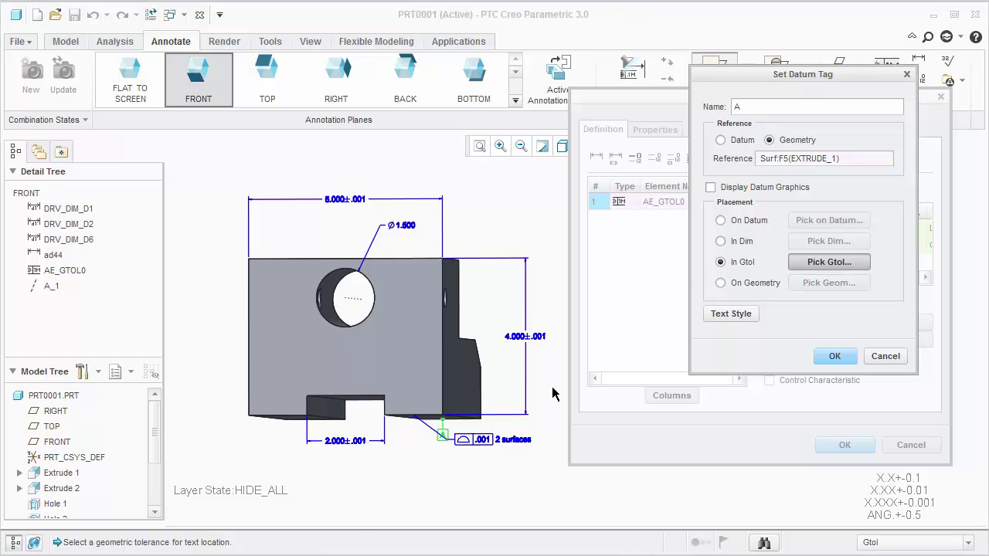
click(484, 440)
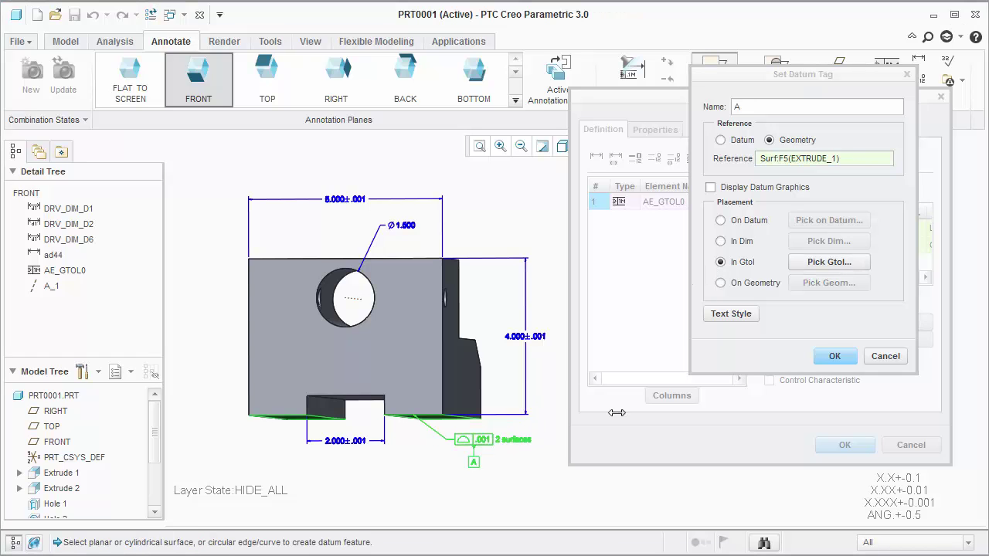
click(834, 357)
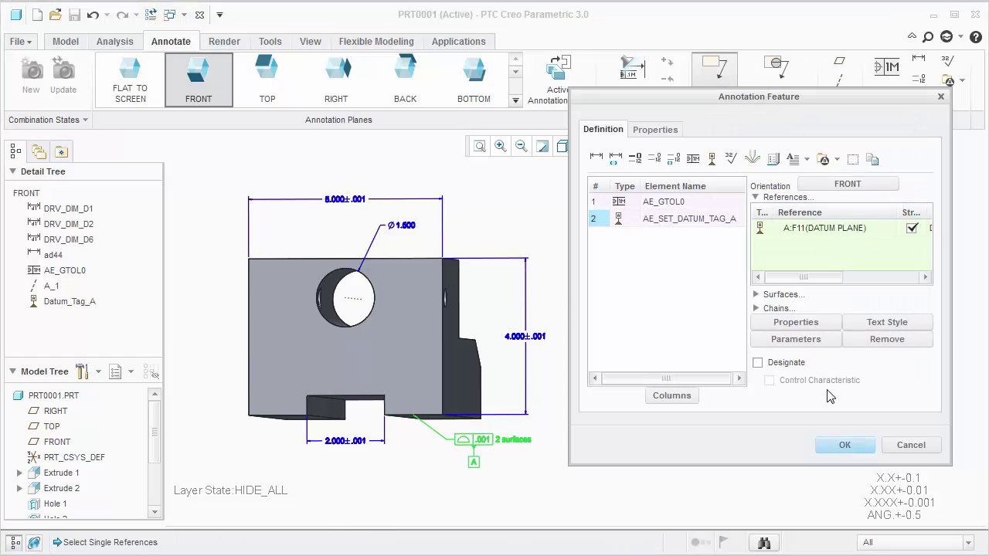
click(844, 446)
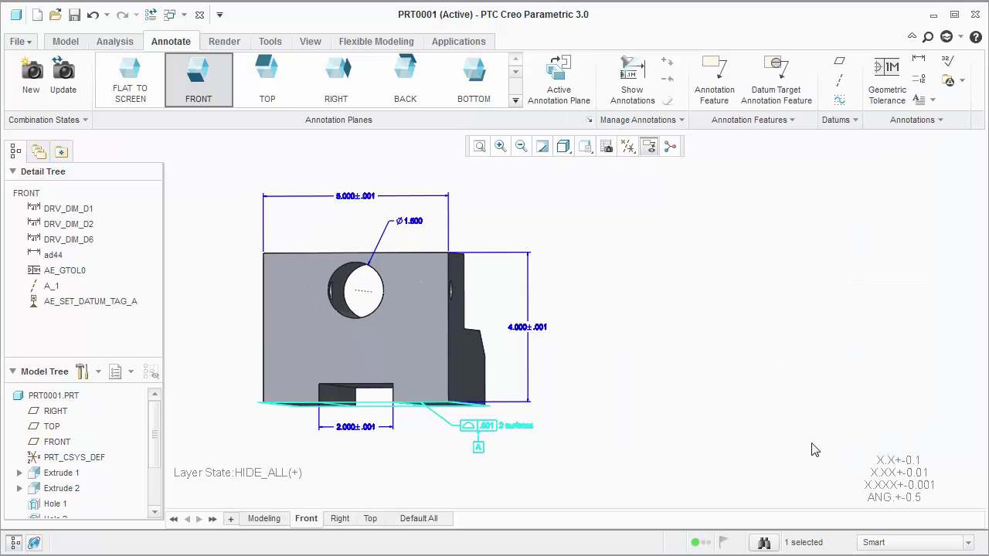
Restore the Front combined view and create a datum plane with 0.000 offset from the RIGHT plane
click(316, 519)
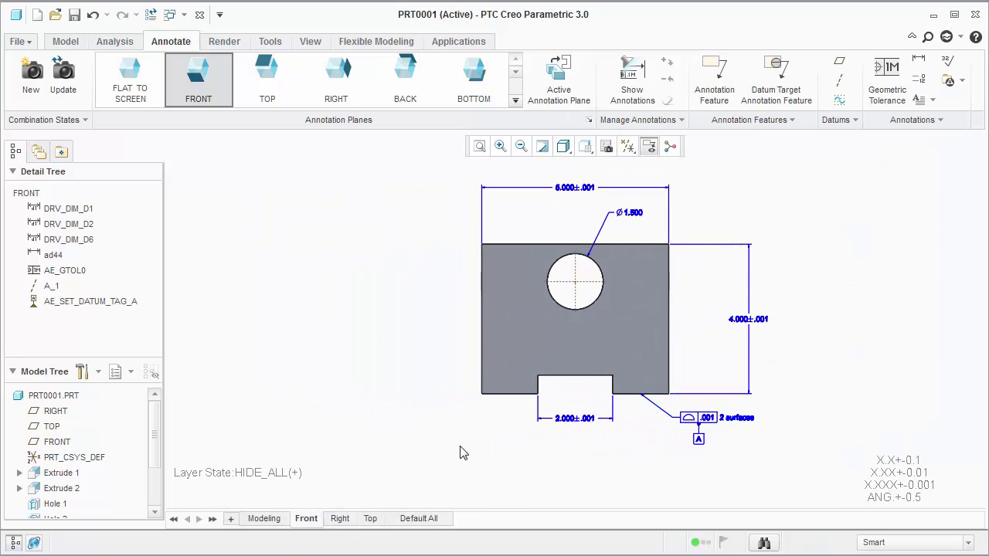
click(839, 65)
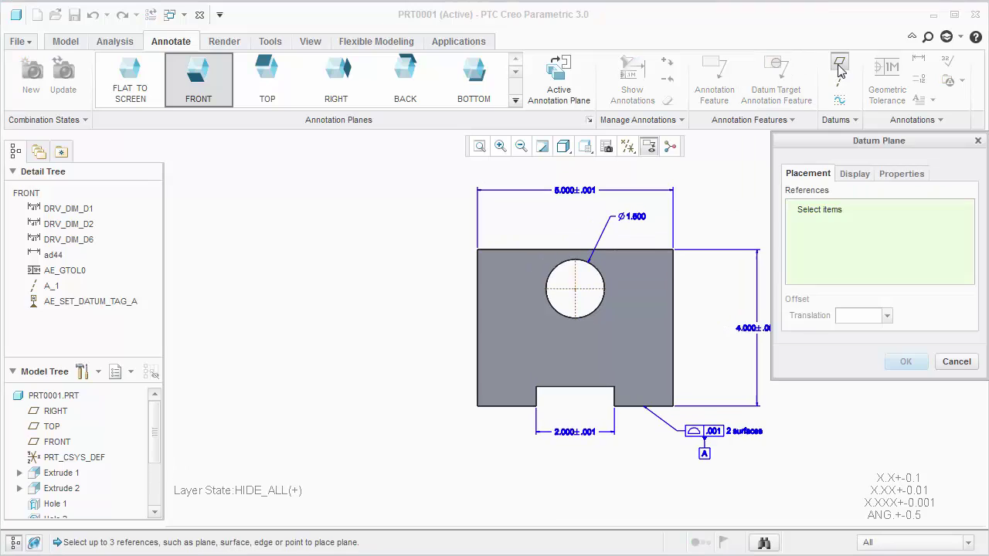
click(65, 411)
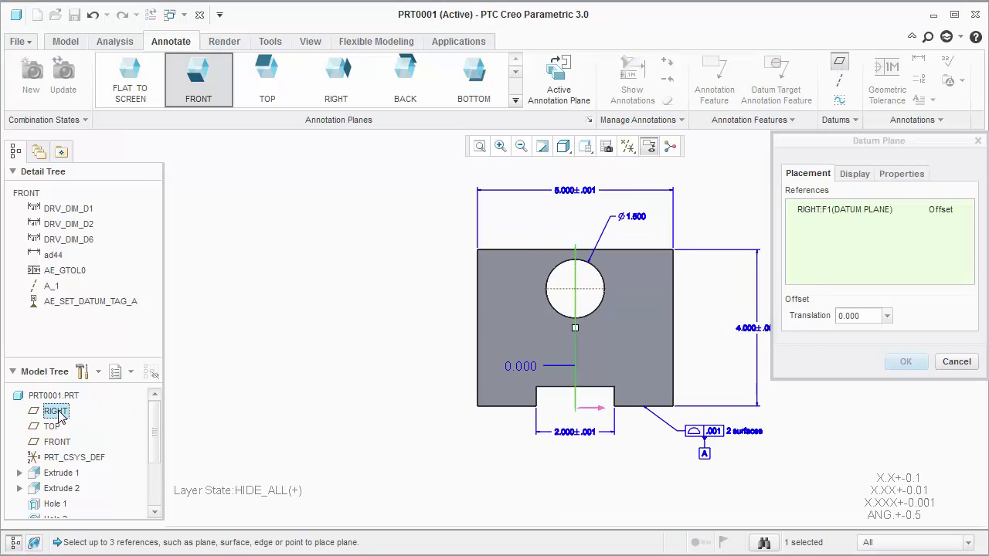
click(899, 363)
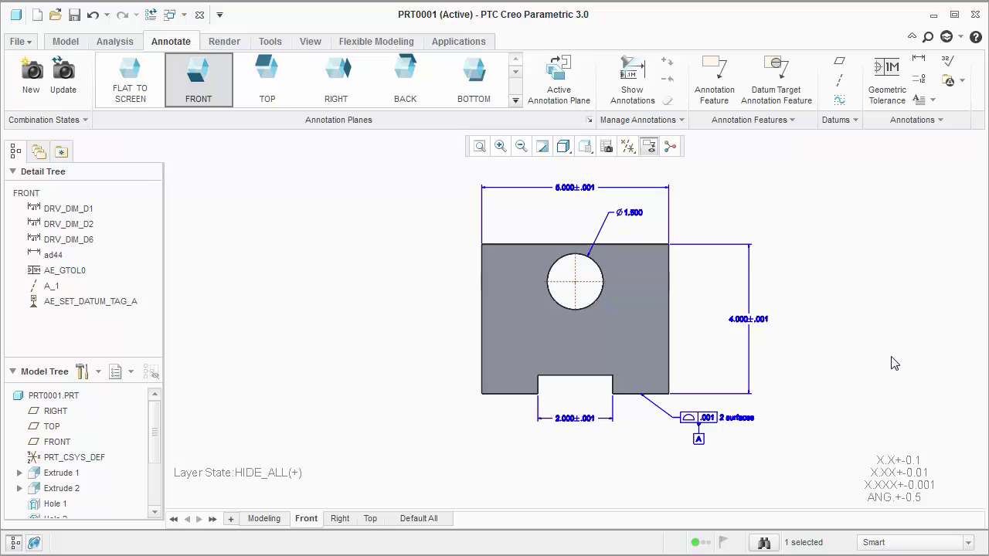
Start an annotation feature with set datum tag B that references the new datum plane DTM1
click(712, 77)
click(713, 158)
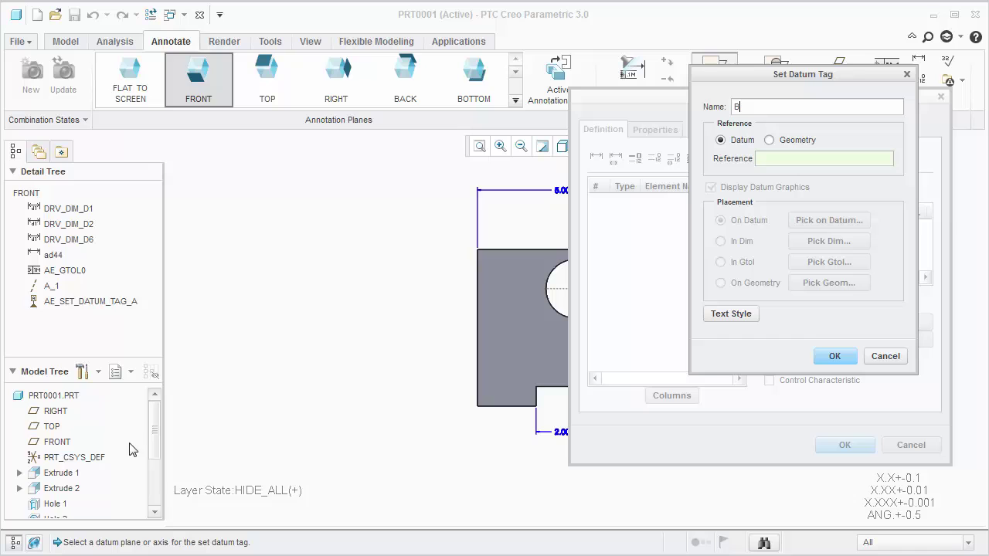
scroll(67, 475, down, 3)
click(55, 480)
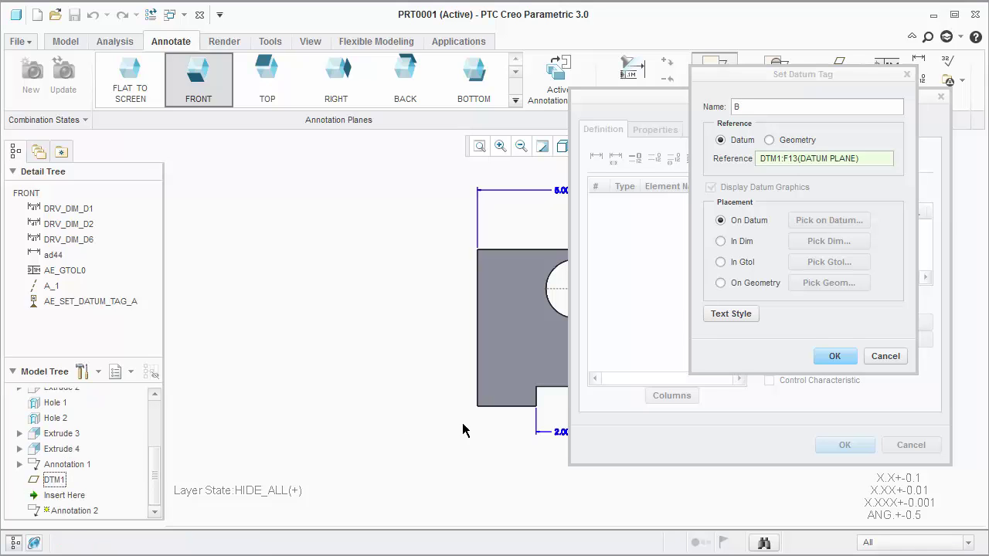
Attach datum tag B to the slot width dimension and complete the annotation feature
click(720, 241)
scroll(378, 340, down, 3)
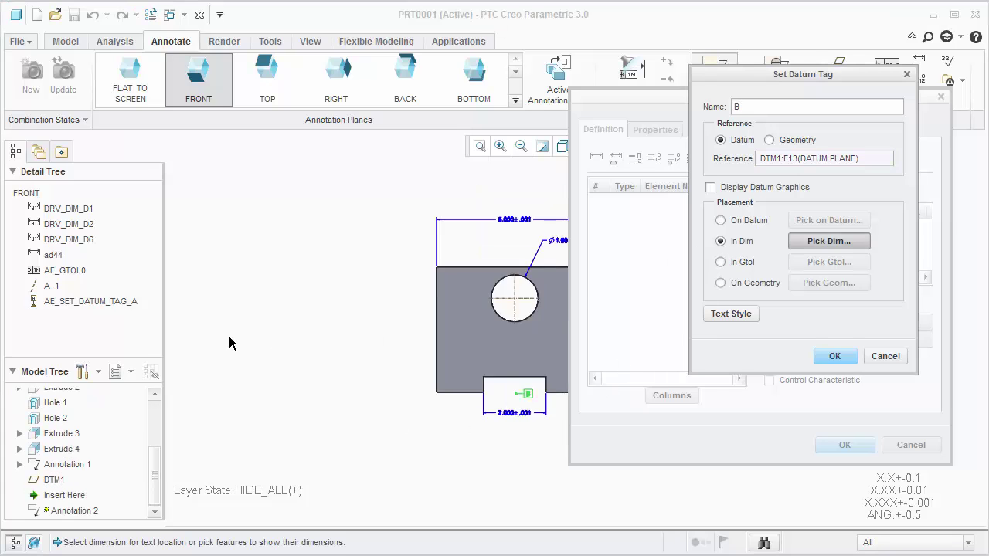
scroll(400, 377, up, 2)
click(412, 400)
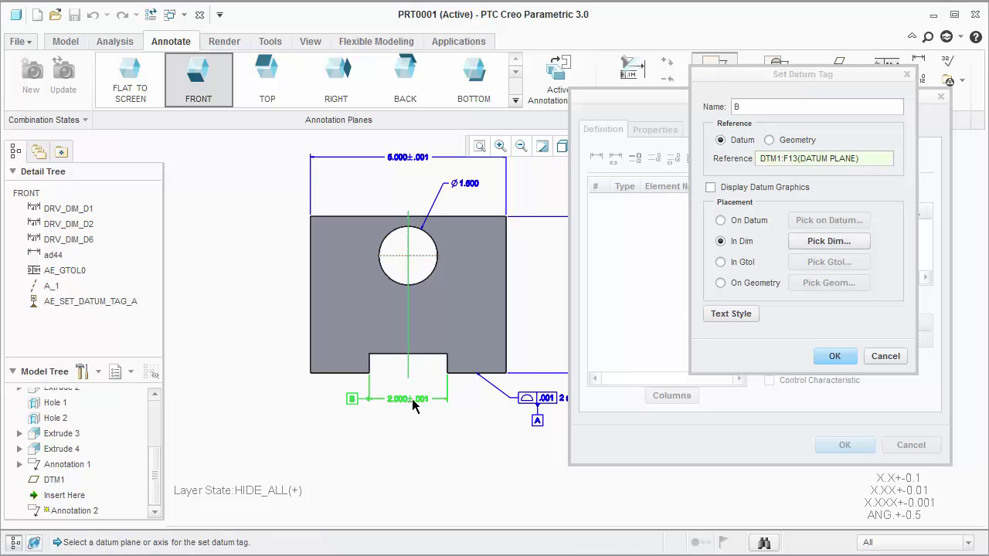
click(834, 358)
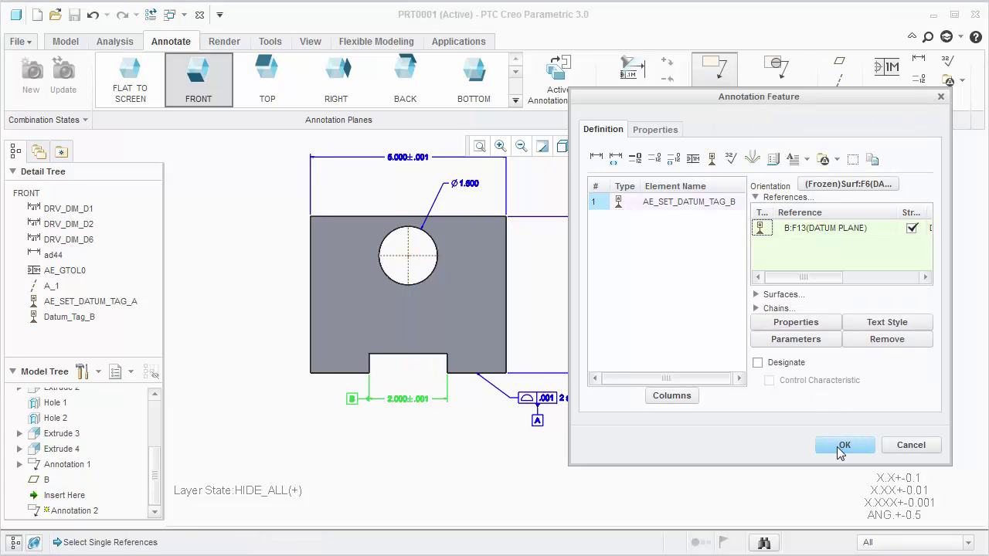
click(842, 447)
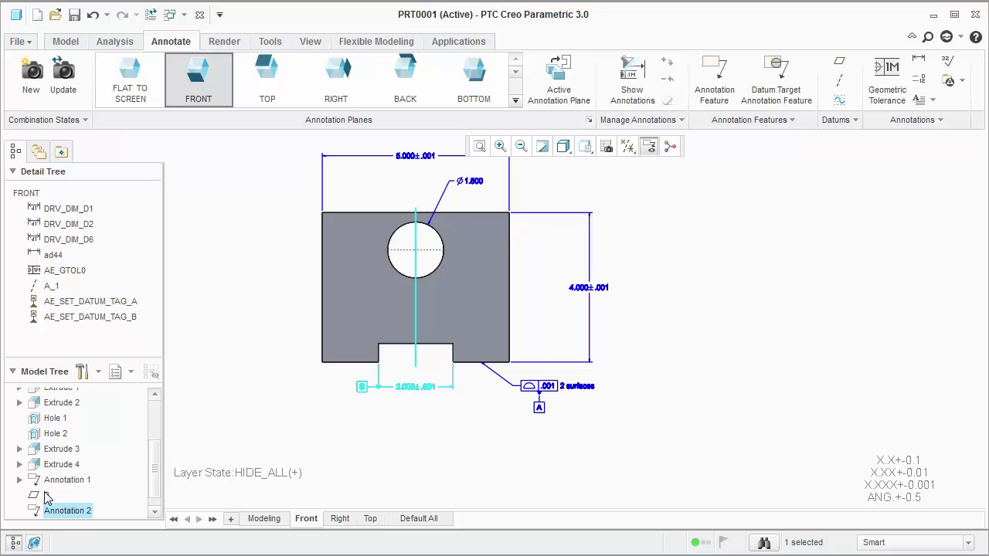
click(315, 430)
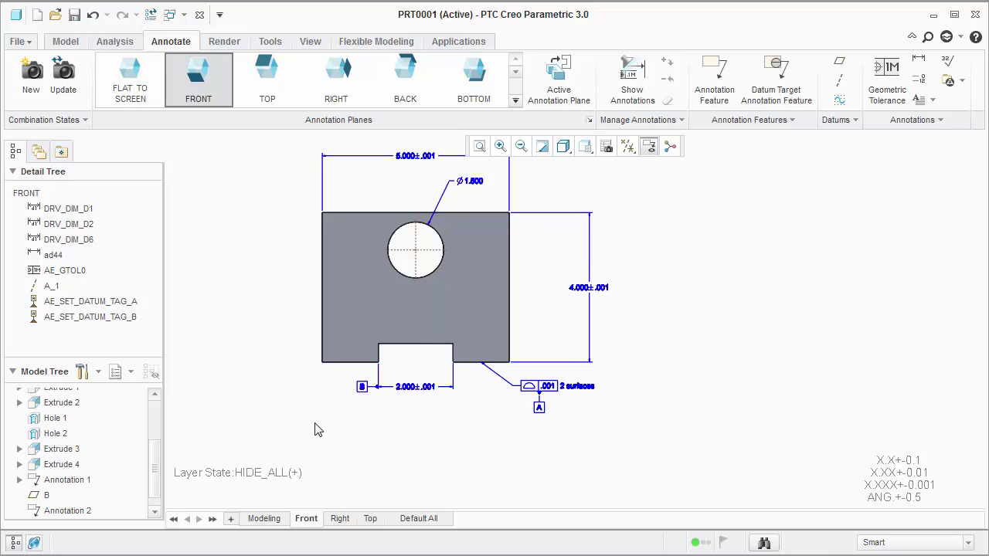
In the Right combined view and annotation plane, start an annotation feature with a perpendicularity geometric tolerance referencing the part's front surface
click(339, 519)
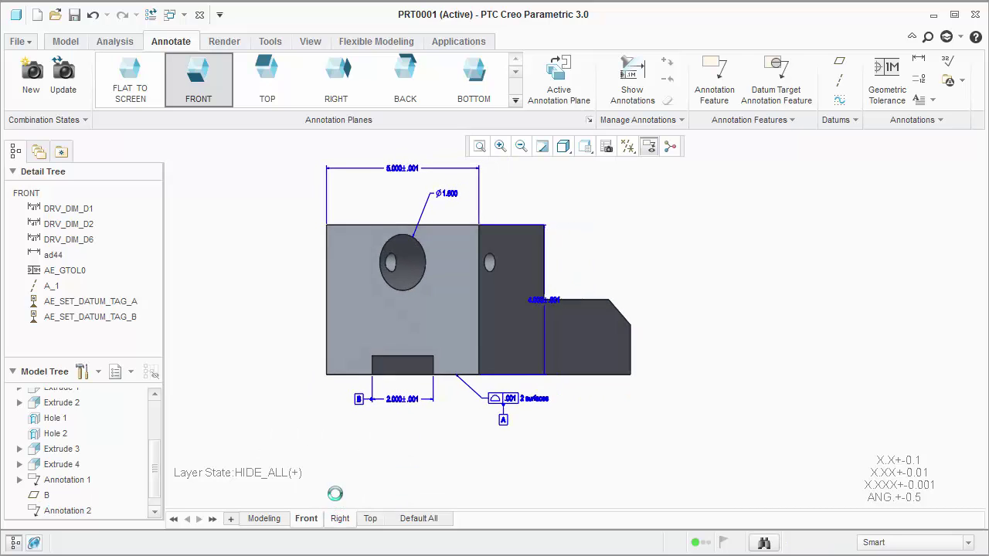
click(338, 77)
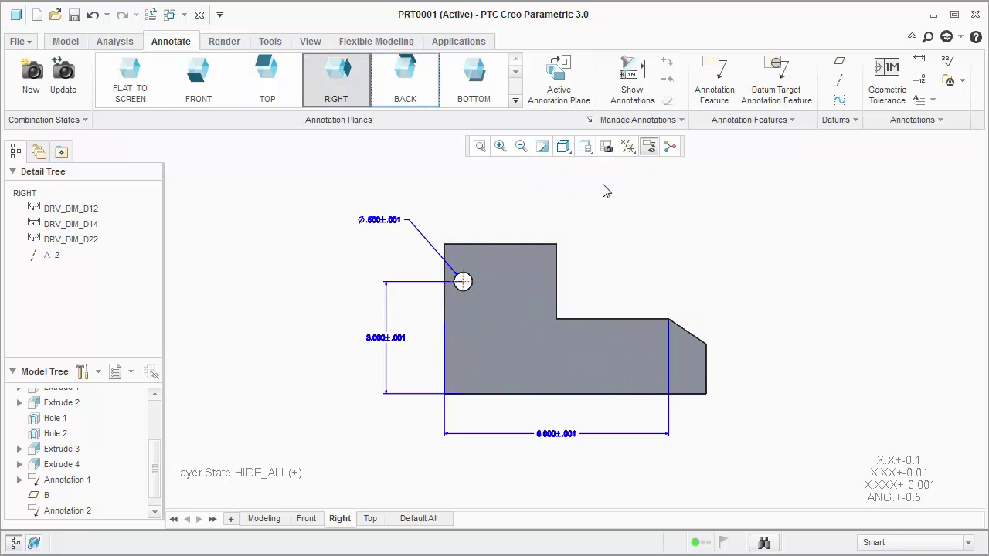
click(711, 108)
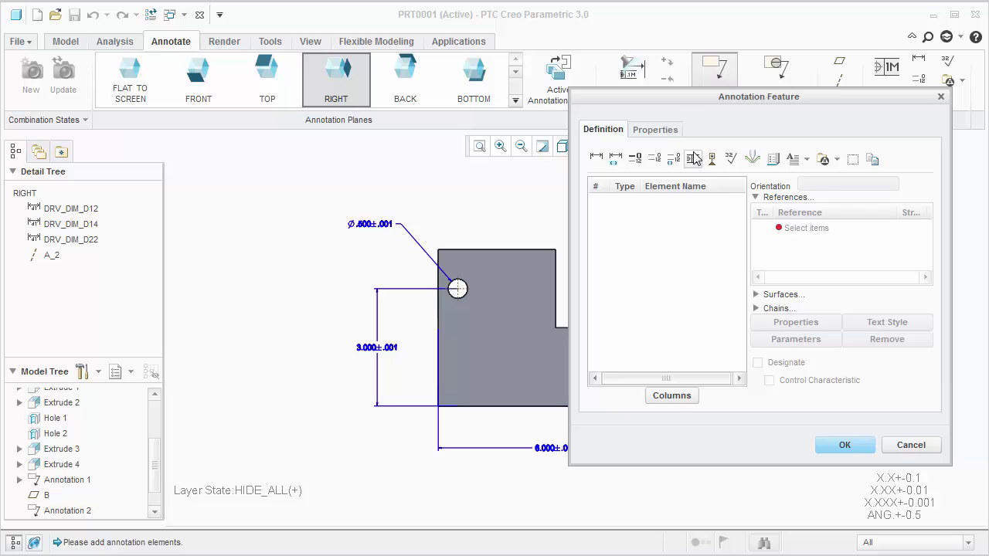
click(693, 159)
click(608, 198)
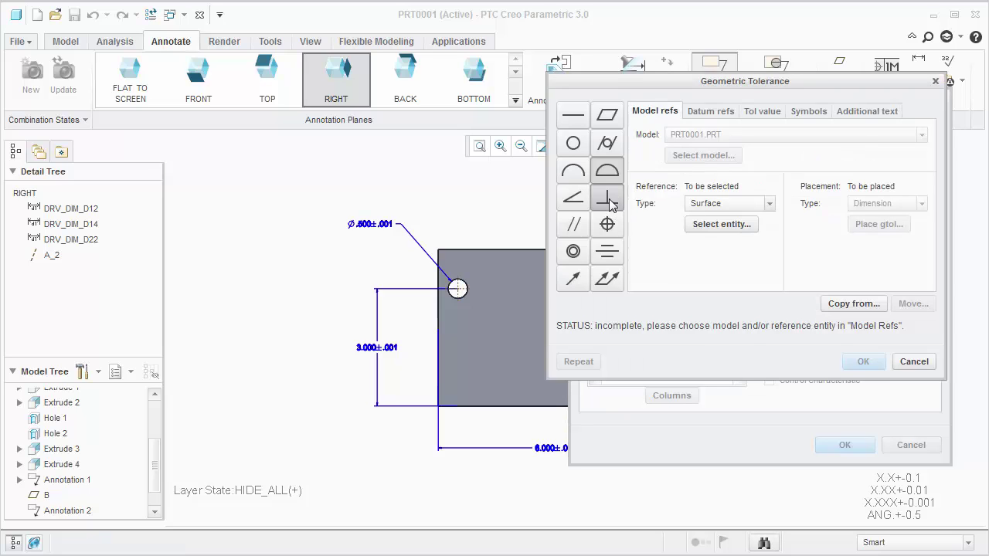
click(704, 205)
click(706, 229)
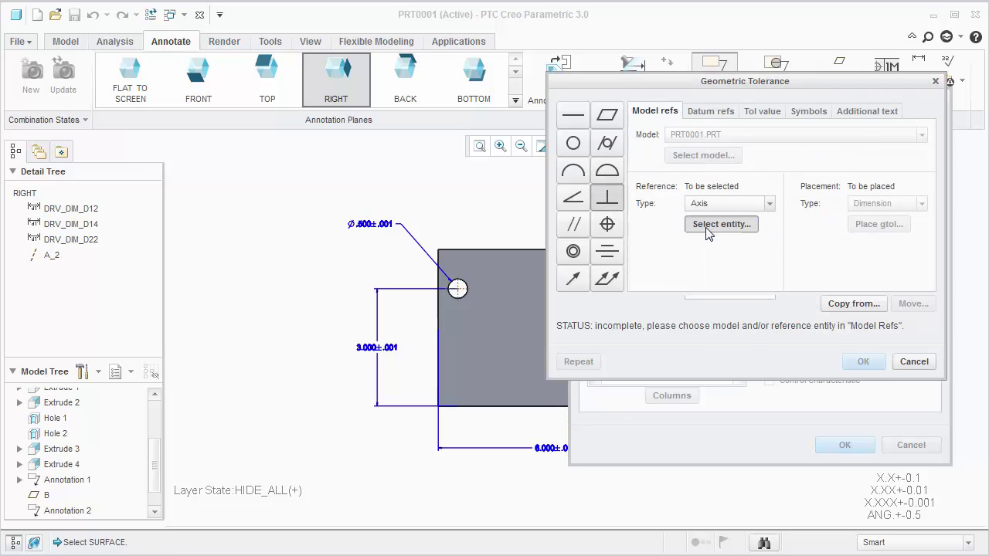
click(467, 345)
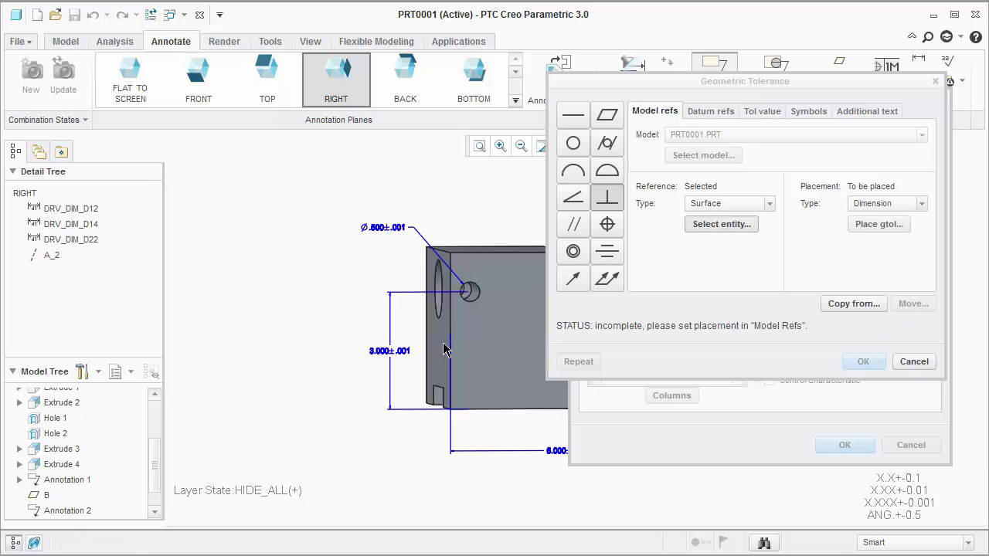
Place the perpendicularity tolerance with a Tangent Leader on the front vertical edge, below the horizontal dimension
click(863, 208)
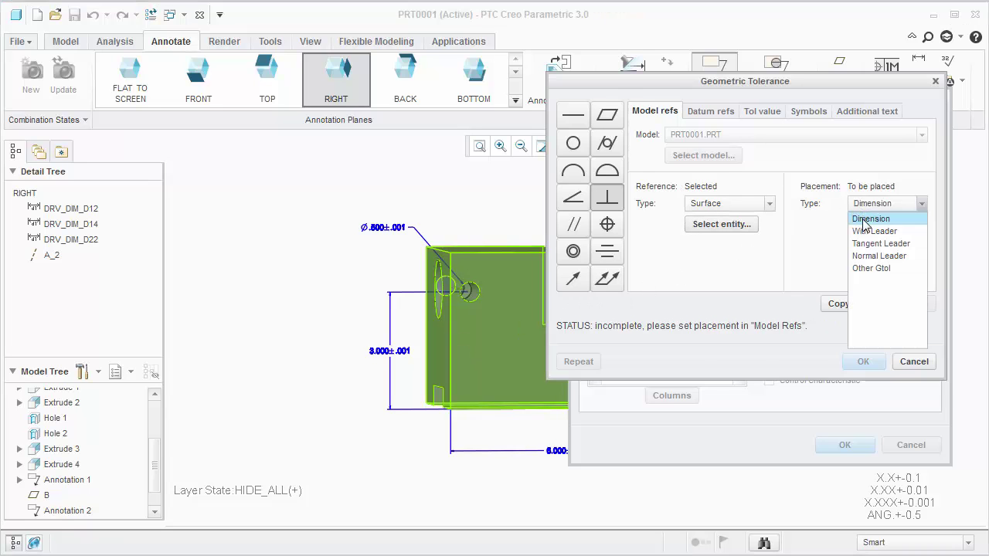
click(868, 243)
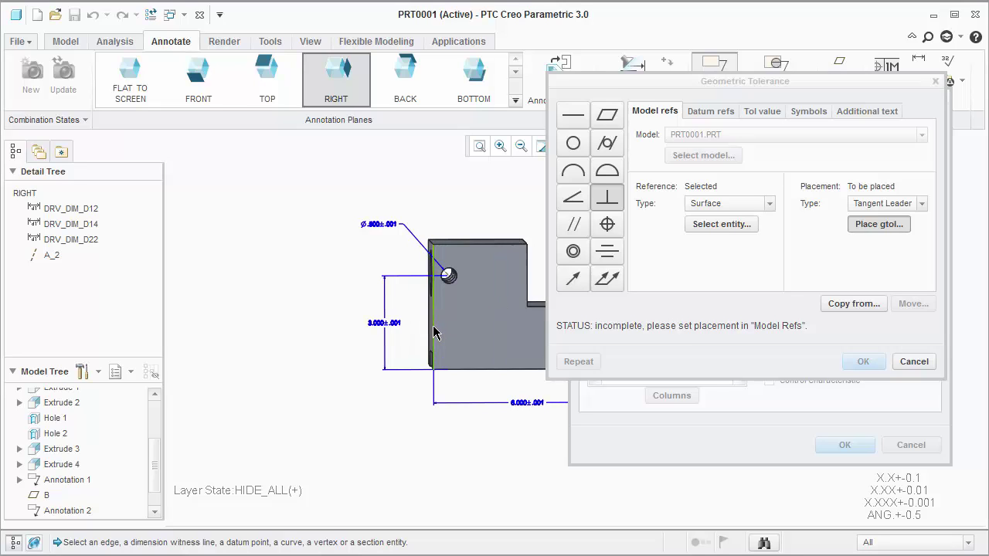
click(433, 354)
middle_click(446, 437)
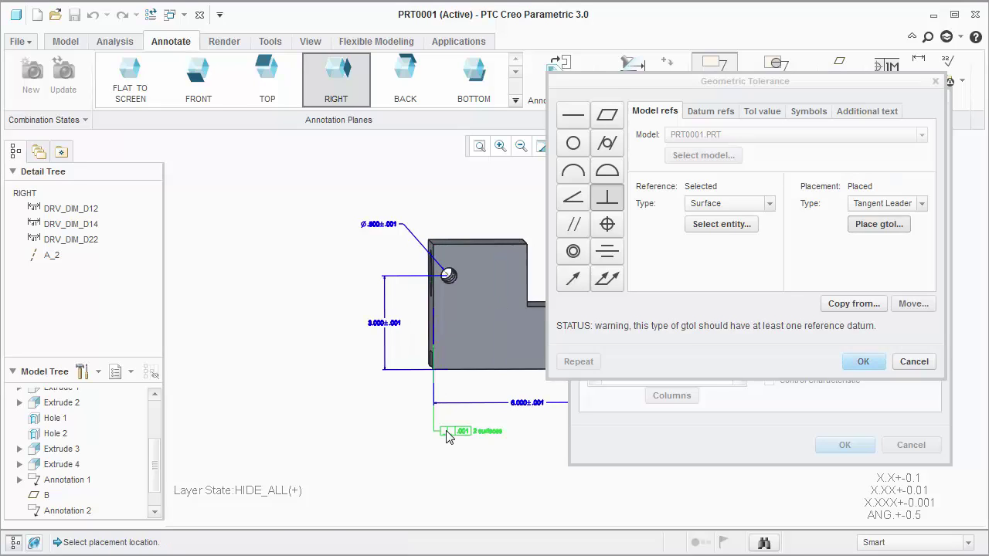
Remove the text on the right of the tolerance, set A as its primary datum reference and accept it
click(856, 113)
click(812, 182)
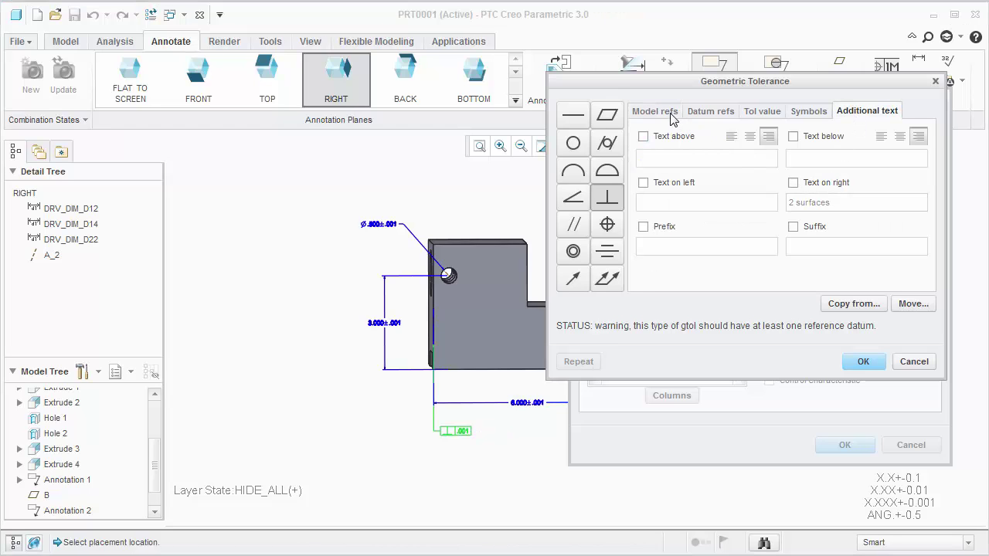
click(711, 113)
click(728, 175)
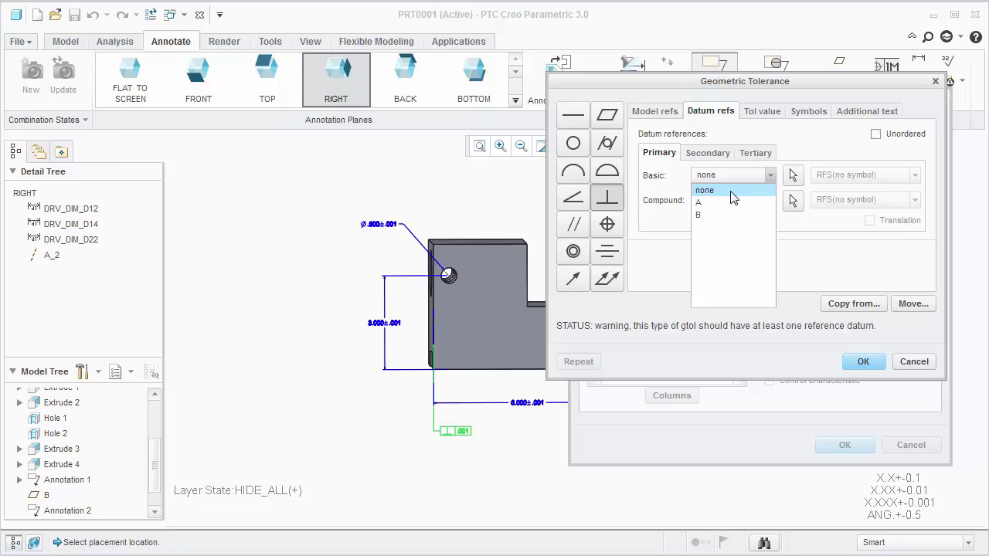
click(730, 203)
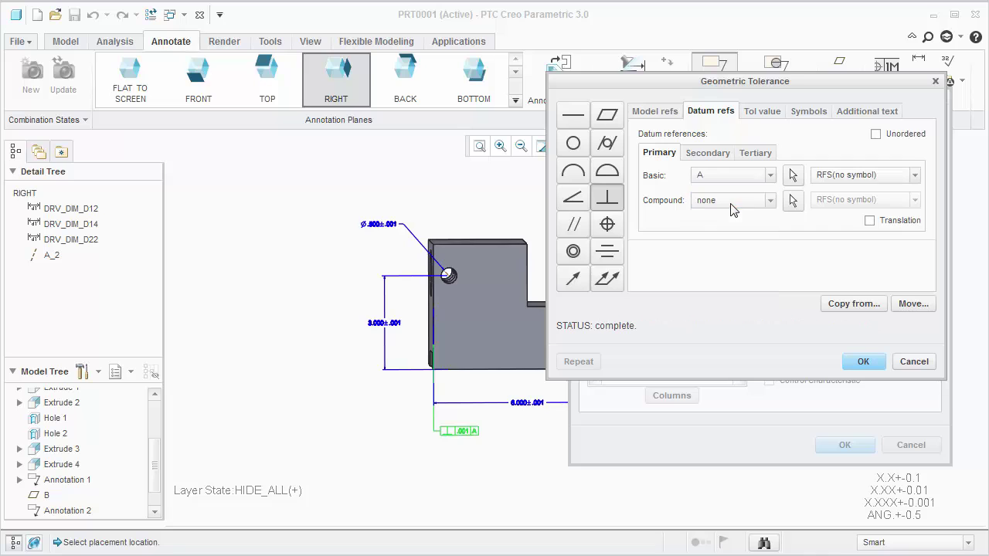
click(861, 363)
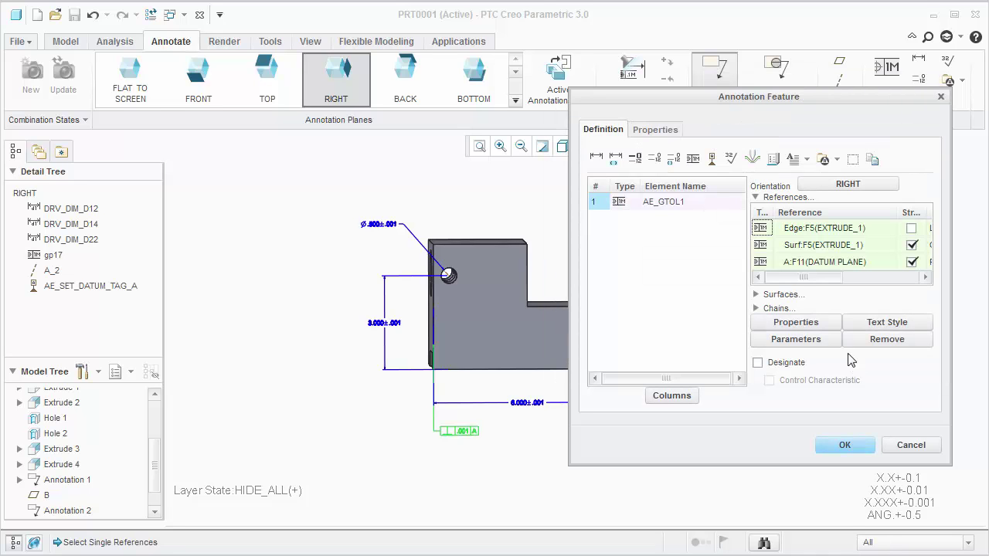
Add set datum tag C to the annotation feature with the front surface as its geometry reference, placed on geometry
click(712, 159)
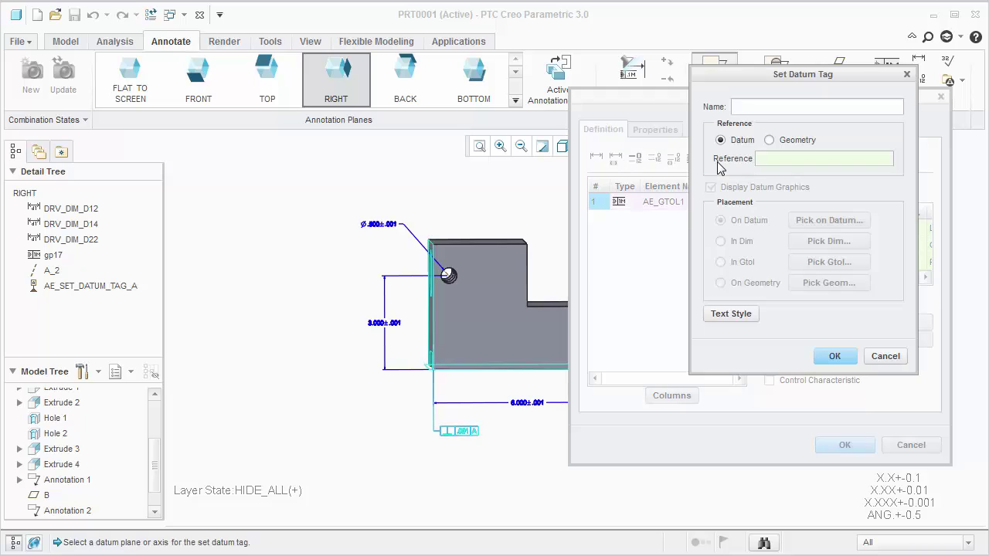
click(769, 142)
middle_drag(508, 315, 503, 311)
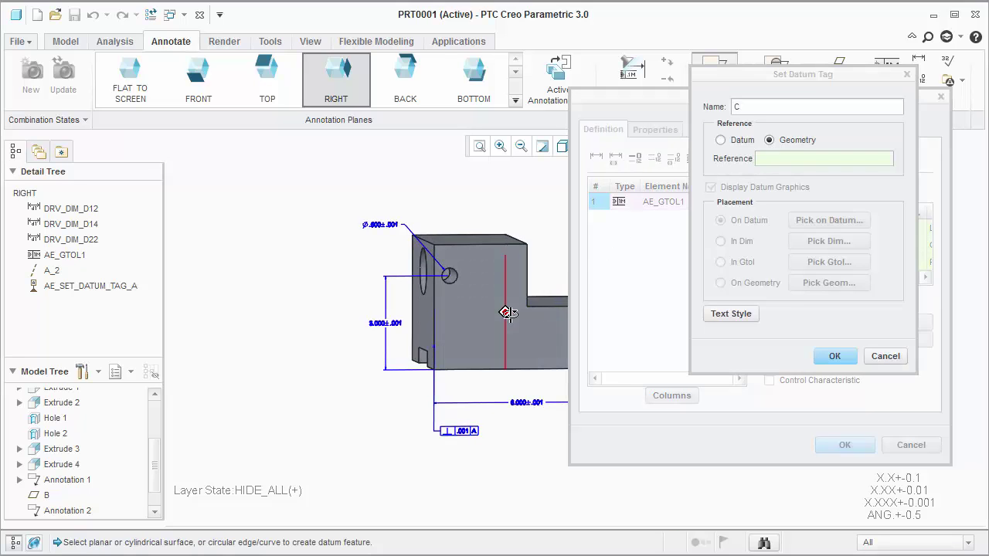
click(423, 325)
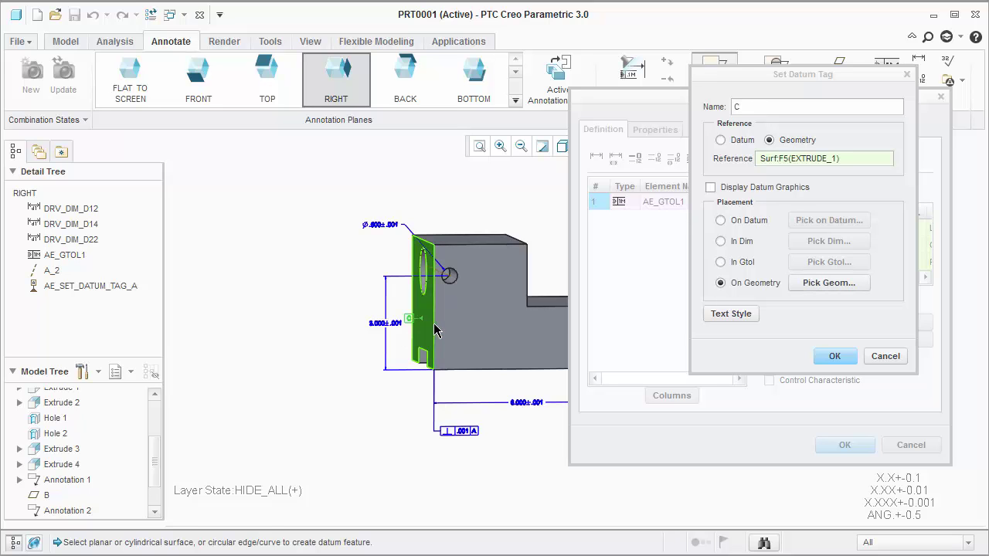
mouse_move(438, 330)
middle_down()
mouse_move(462, 328)
mouse_move(438, 324)
middle_up()
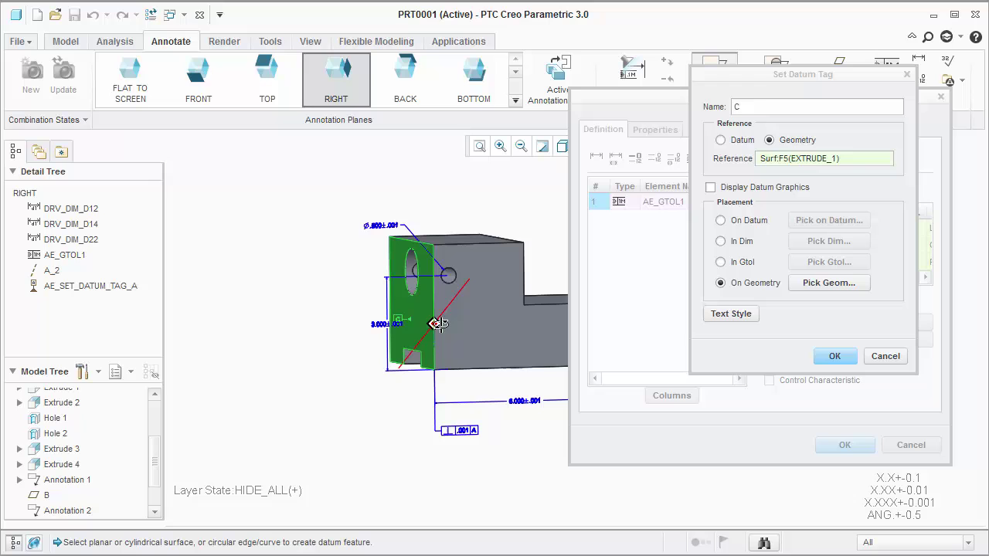
click(845, 363)
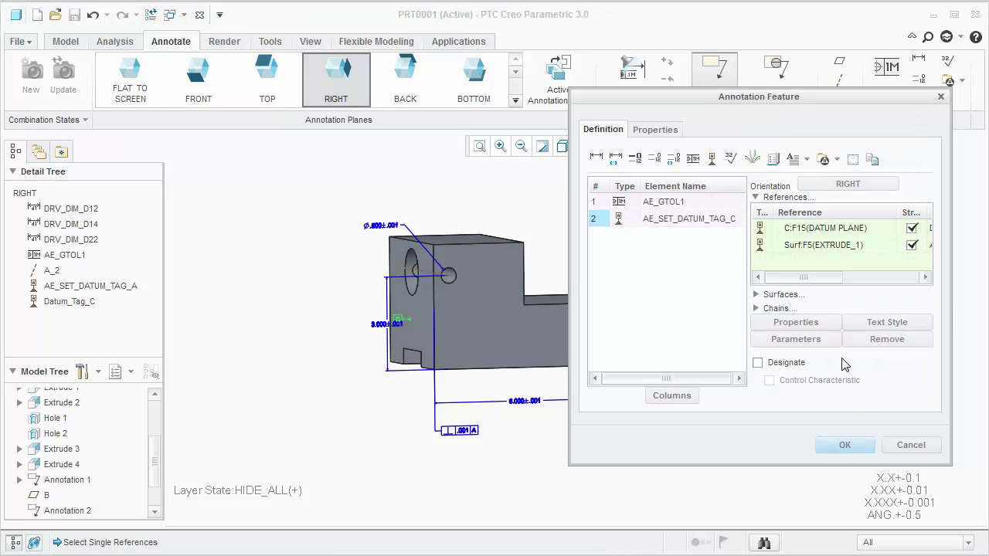
Reorient datum tag C to the part's right side surface, with annotations placed on the reference plane and text rotation 270
click(848, 184)
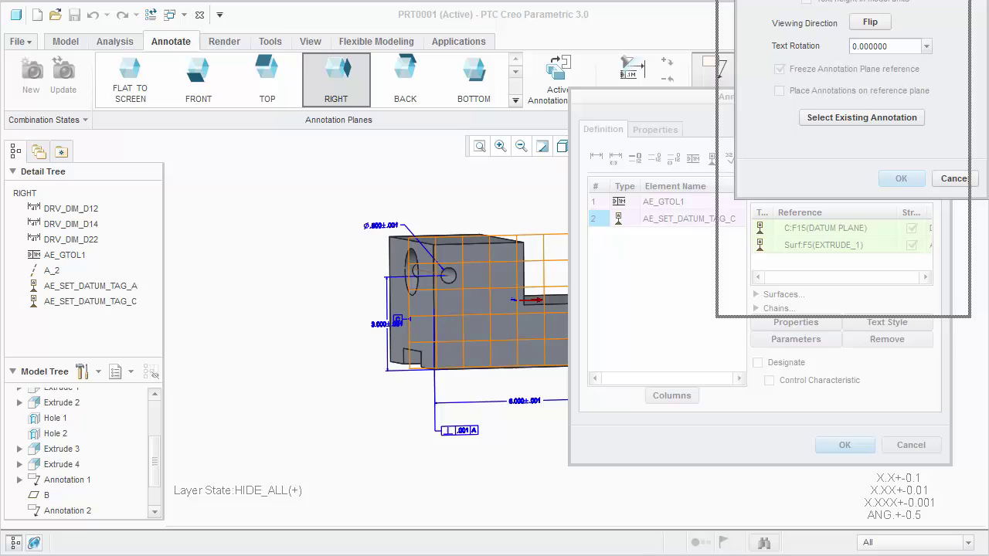
click(775, 120)
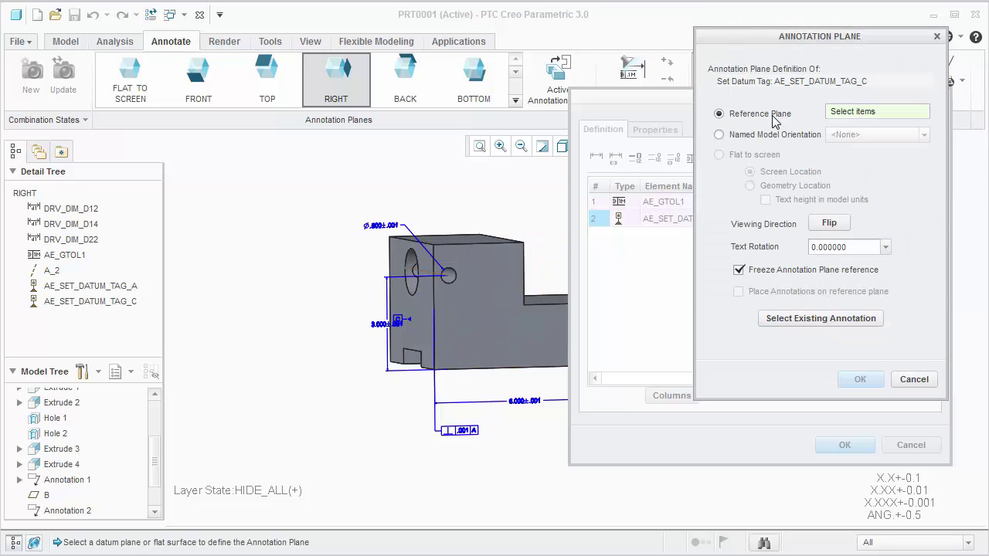
click(483, 317)
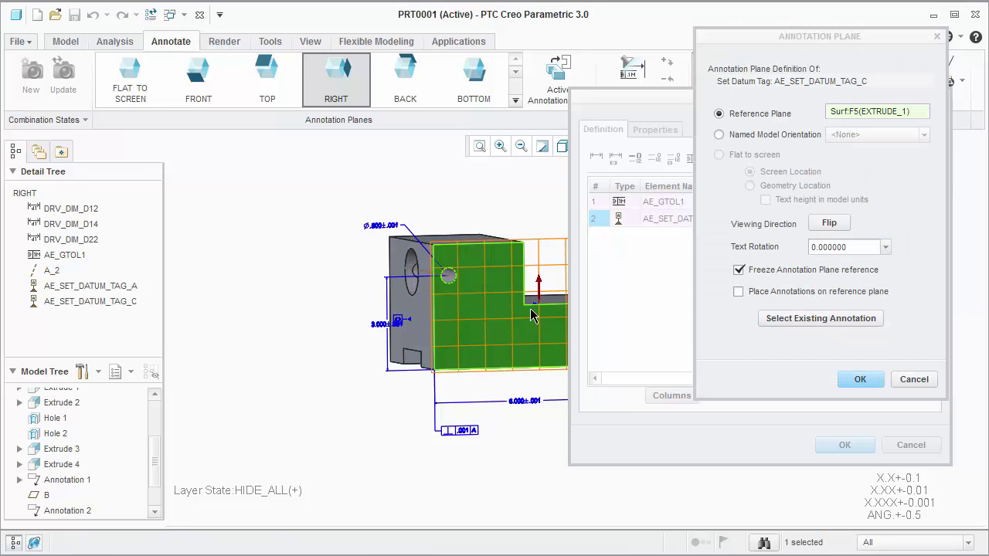
click(738, 294)
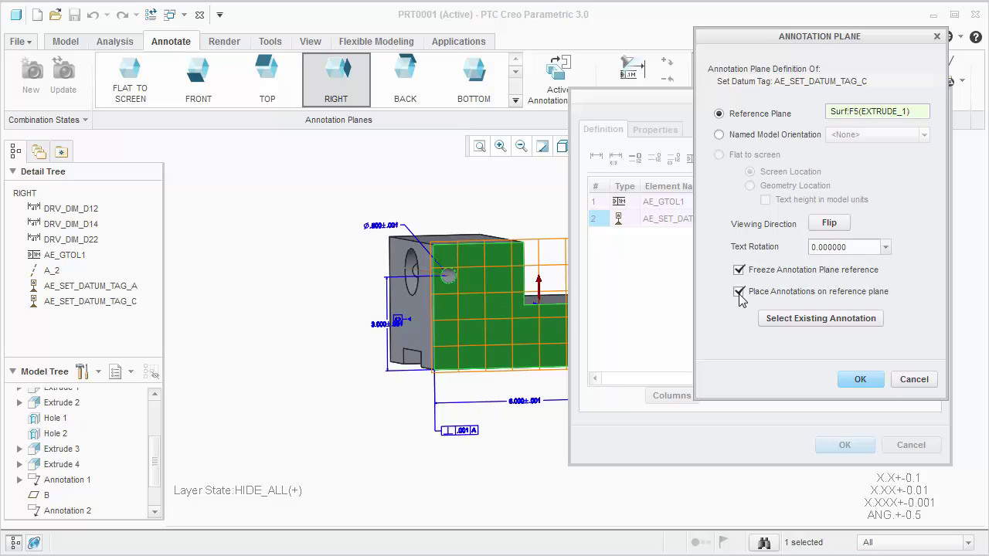
double_click(849, 247)
text(270)
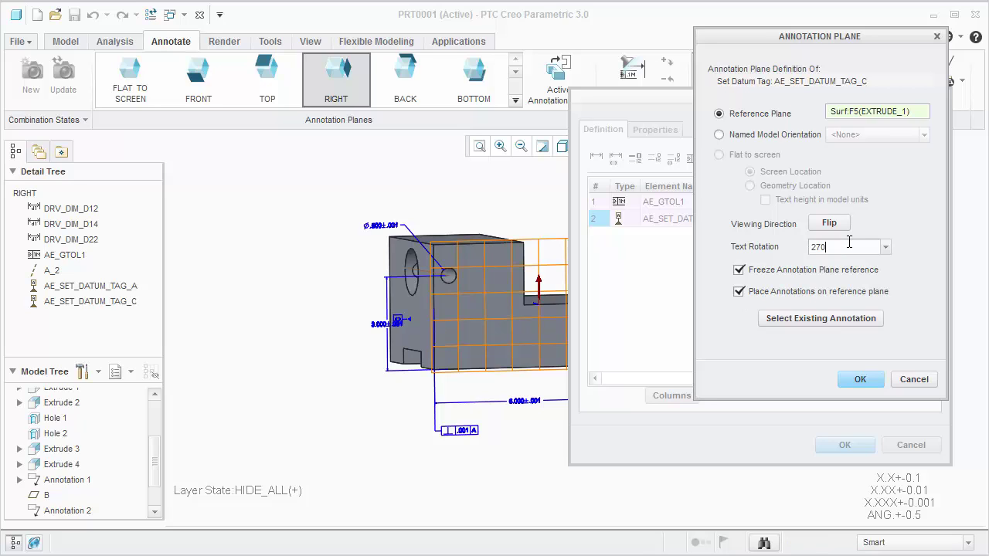
key(Return)
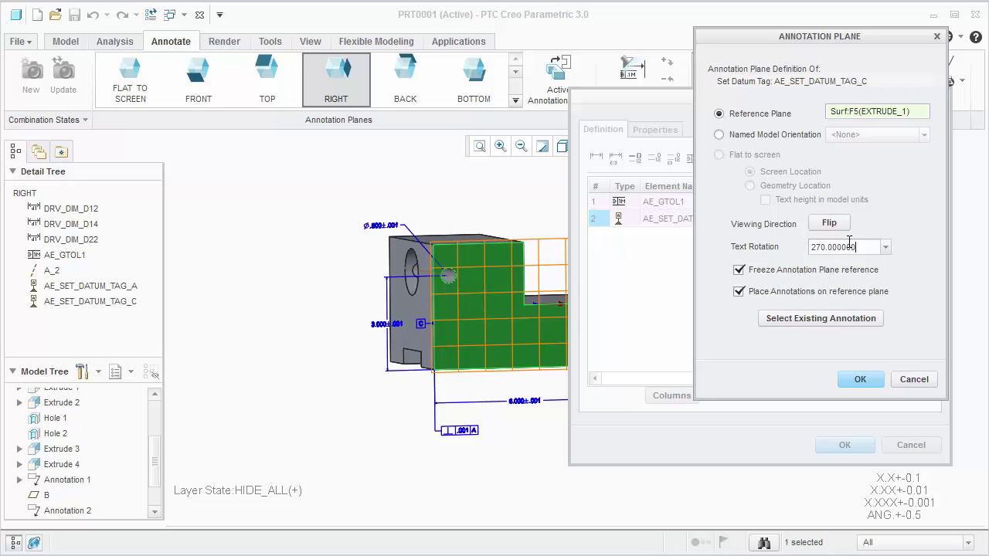
click(859, 380)
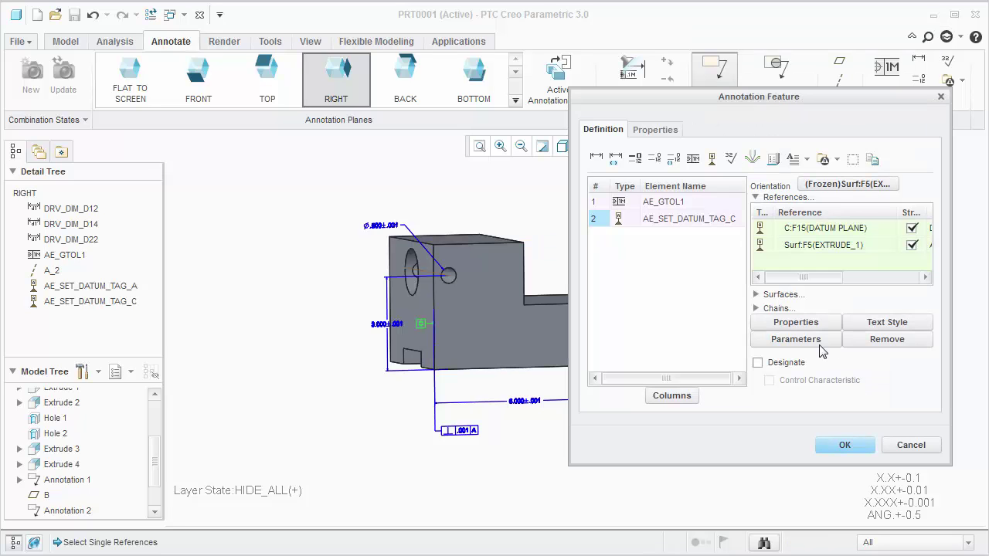
Reposition datum tag C lower along the front vertical edge, accept the annotation feature and restore the Right combined view
click(799, 325)
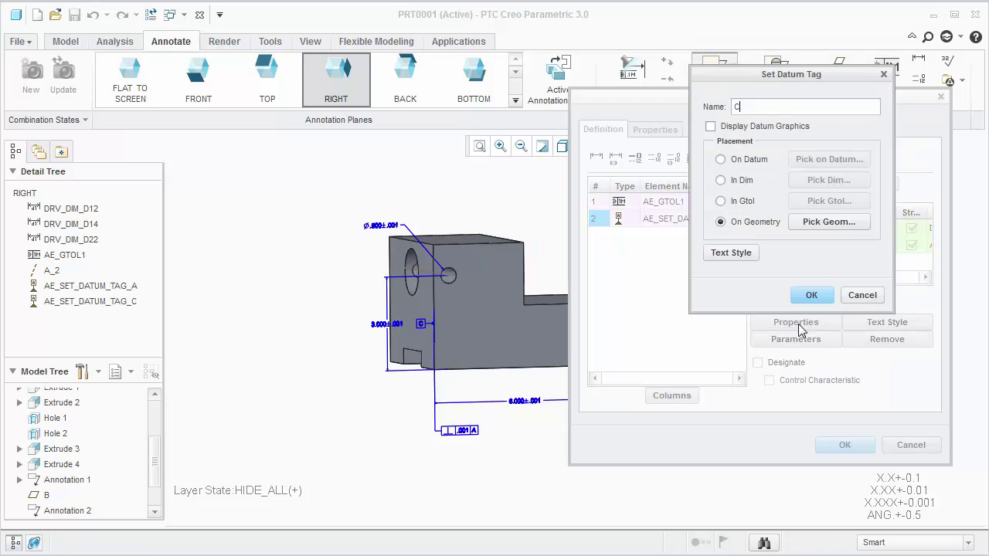
click(801, 226)
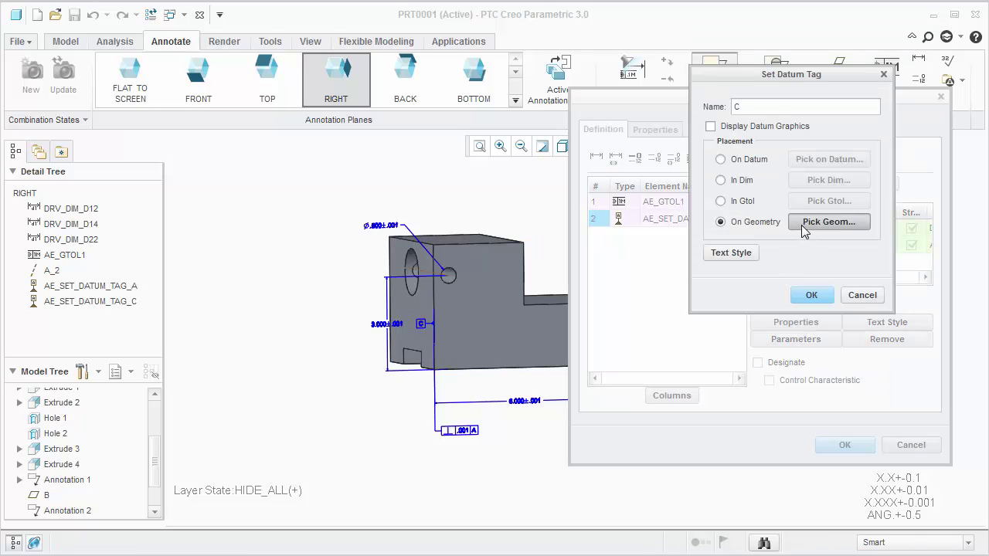
click(415, 349)
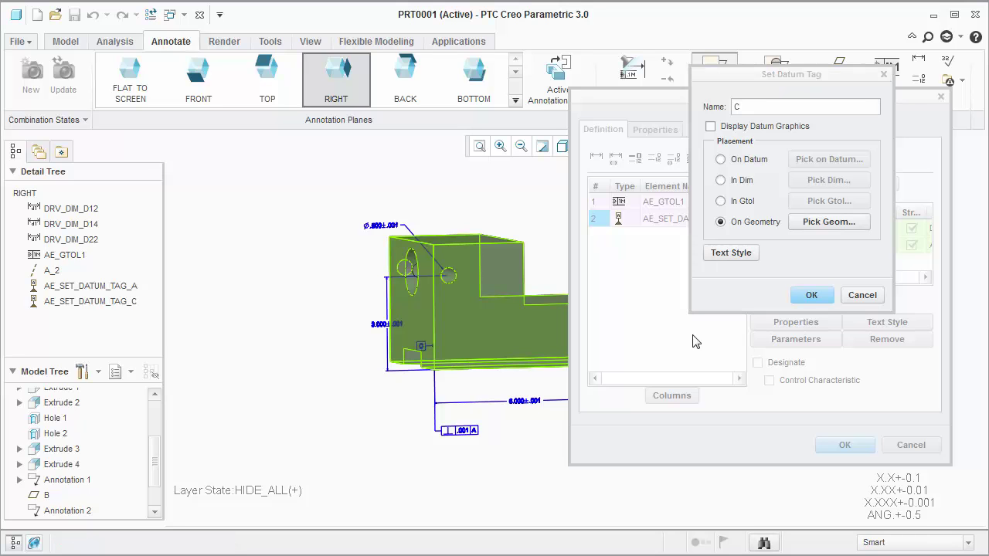
click(811, 296)
click(838, 444)
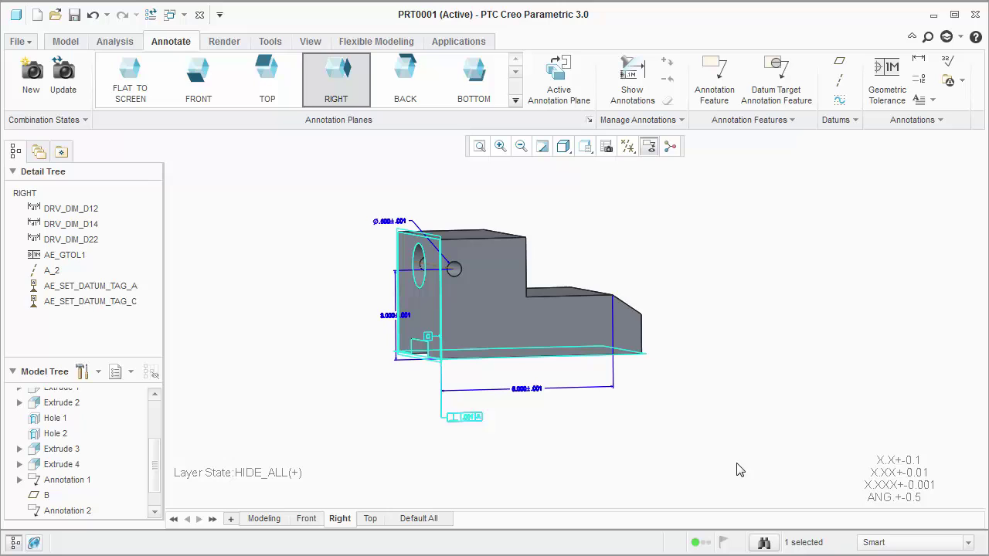
click(344, 521)
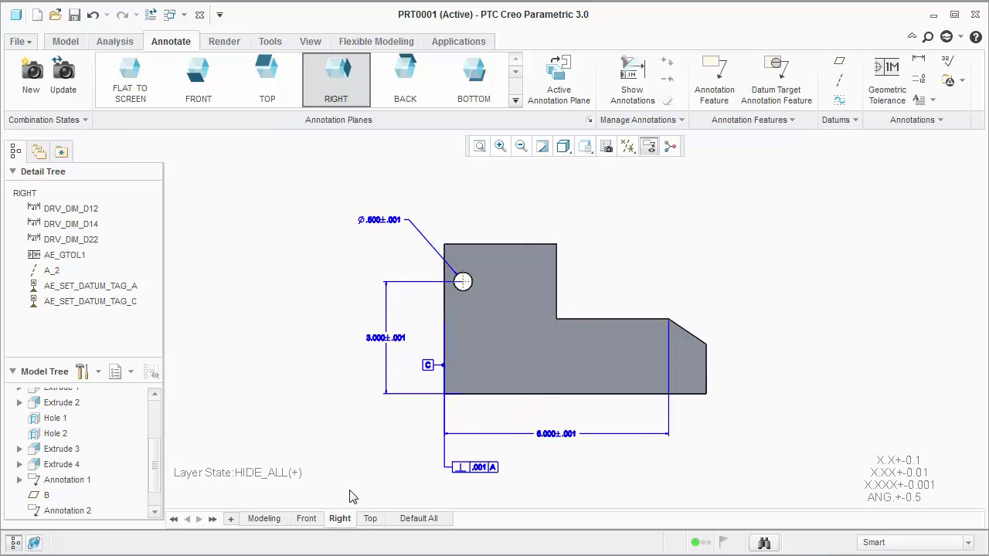
In the Front combined view, start an annotation feature with a position tolerance referencing the large hole's edge, placed on its diameter dimension
click(315, 518)
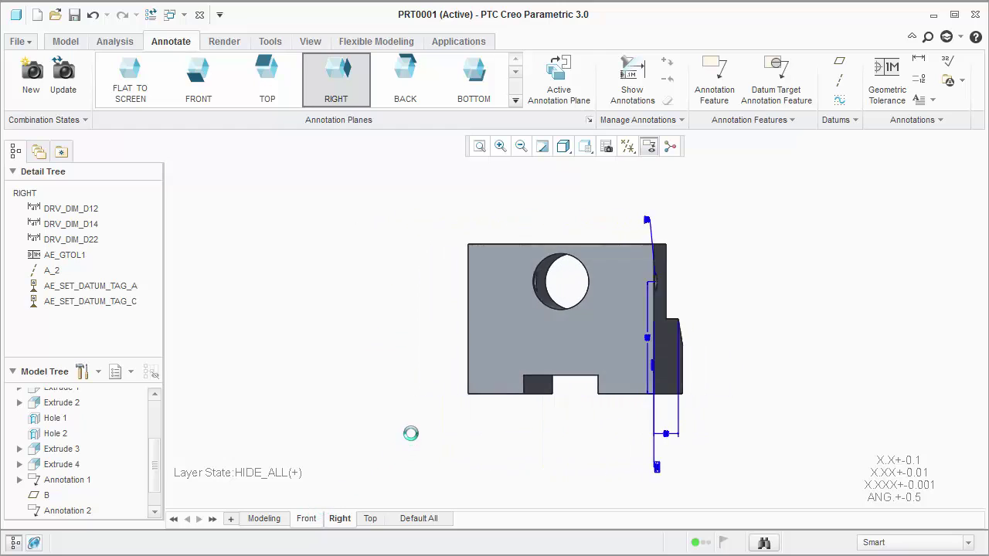
click(715, 73)
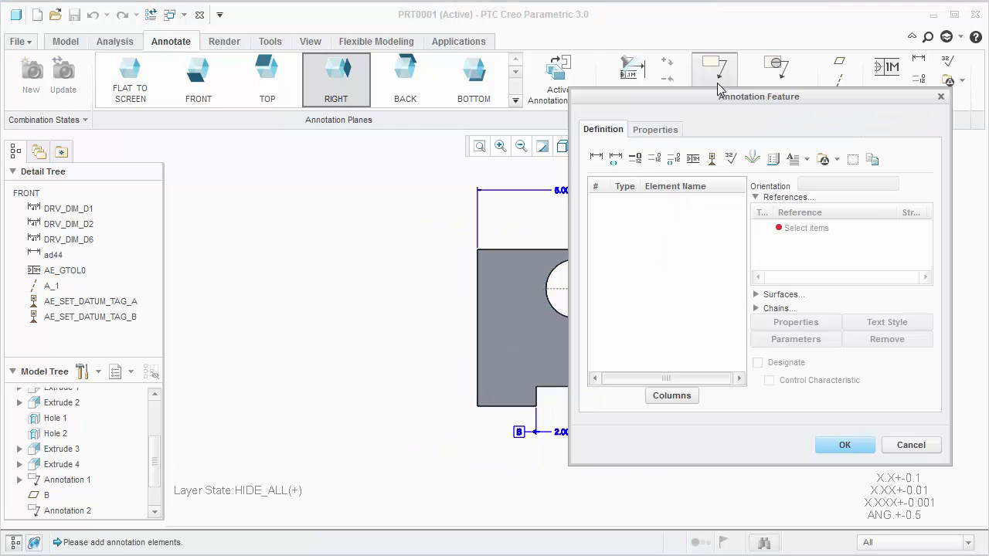
shift+middle_drag(508, 309, 379, 310)
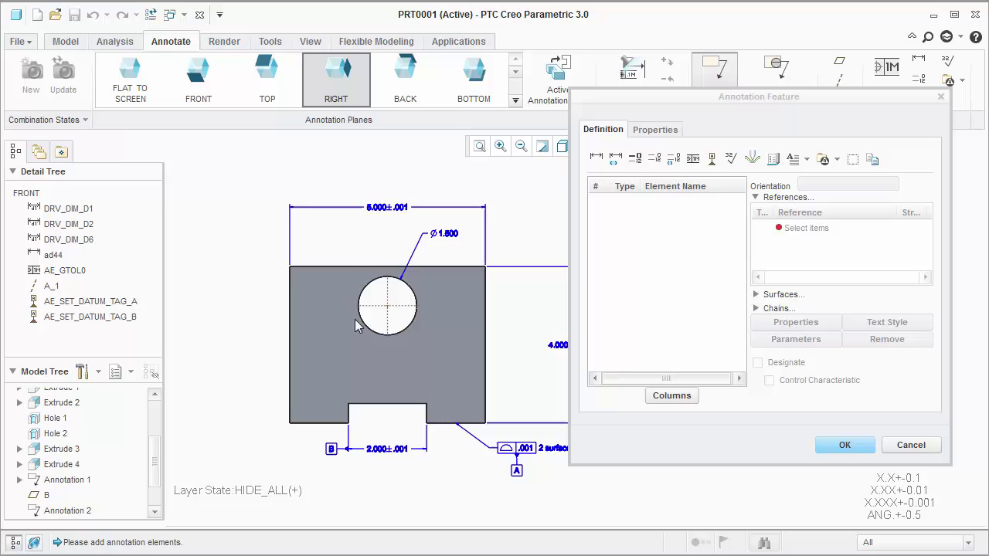
click(692, 160)
click(608, 225)
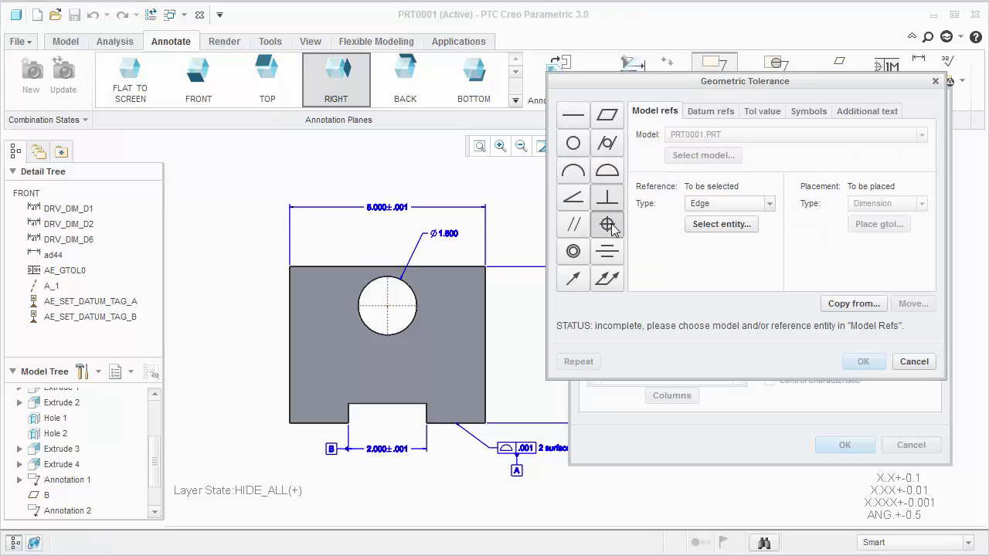
click(699, 225)
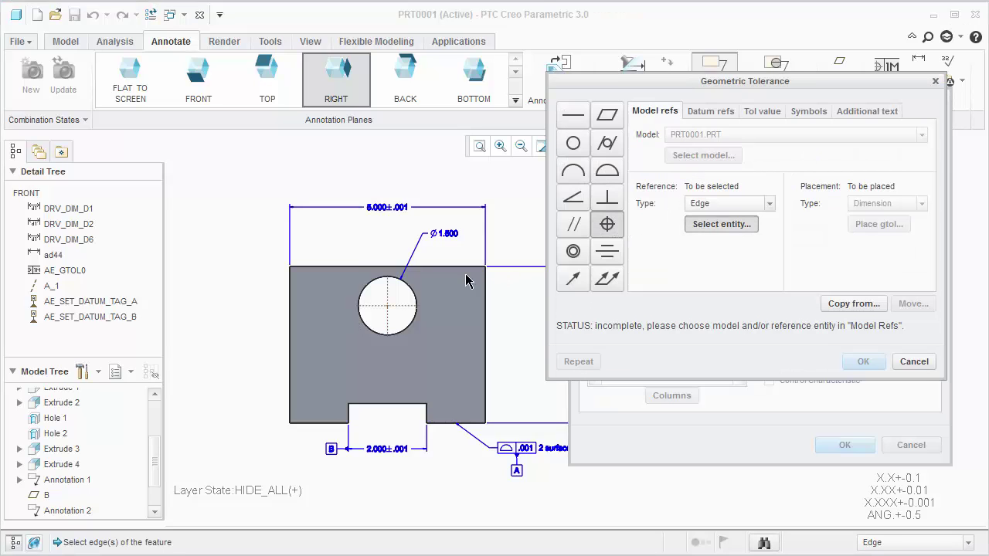
click(413, 293)
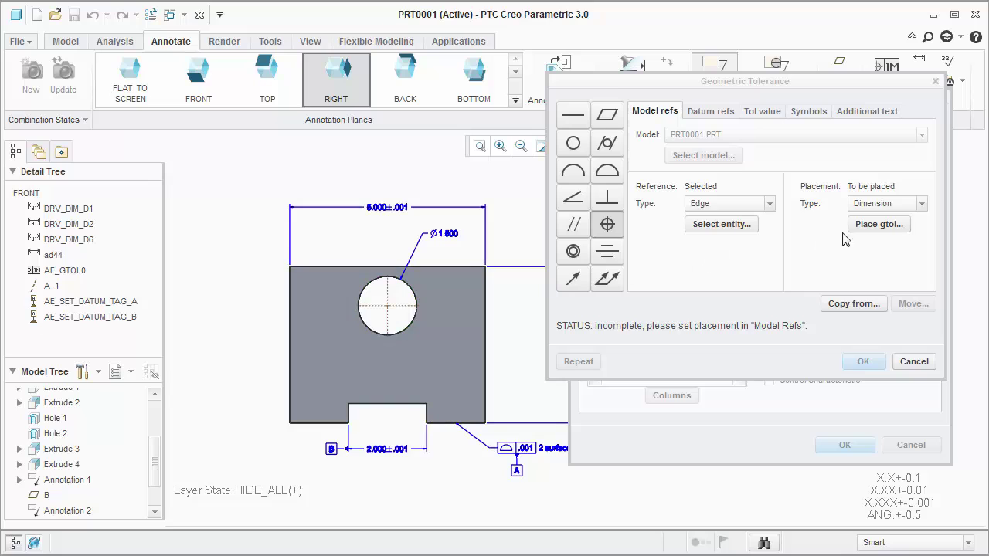
click(877, 225)
click(447, 245)
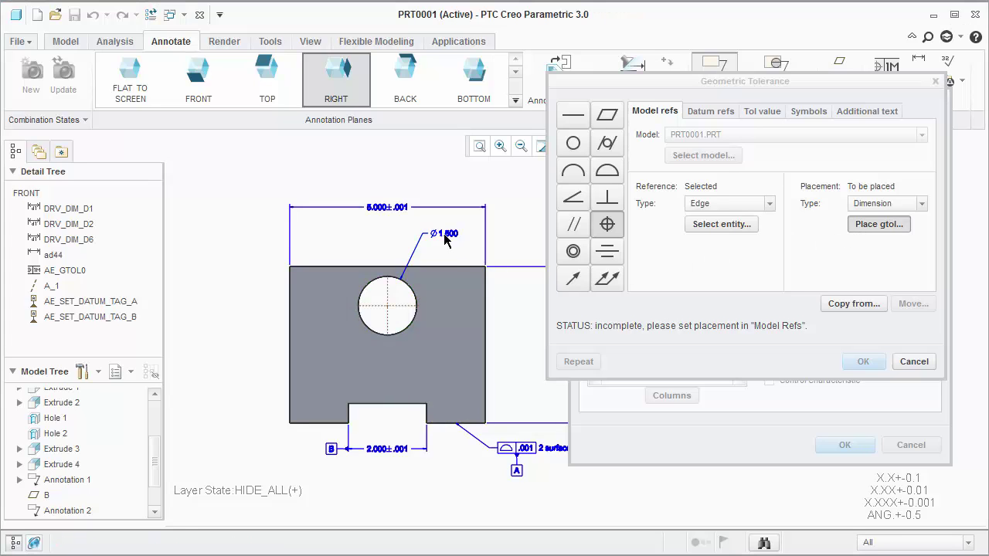
Set B as secondary and C as tertiary datum reference of the position tolerance, and accept it making the feature's external dimensions basic
click(708, 112)
click(707, 152)
click(726, 176)
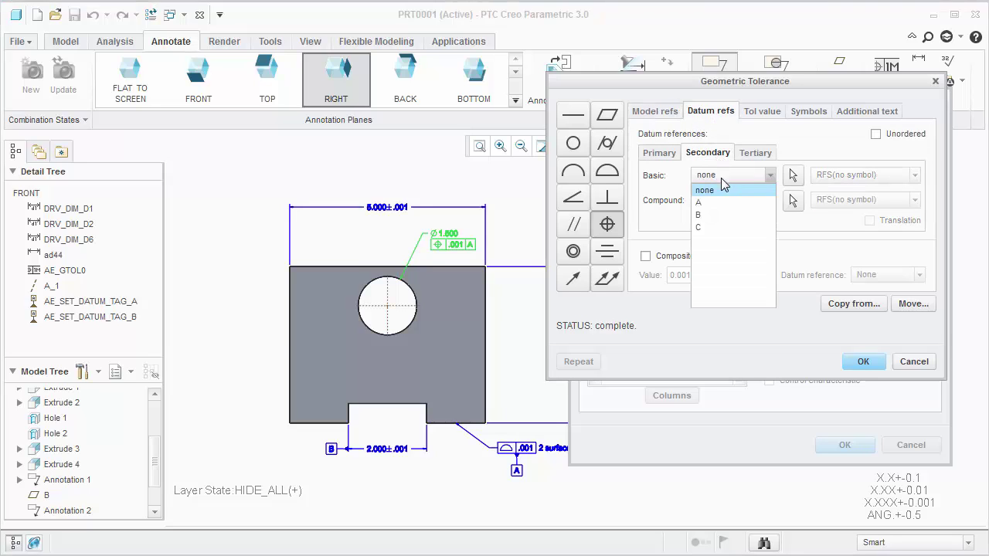
click(727, 214)
click(753, 153)
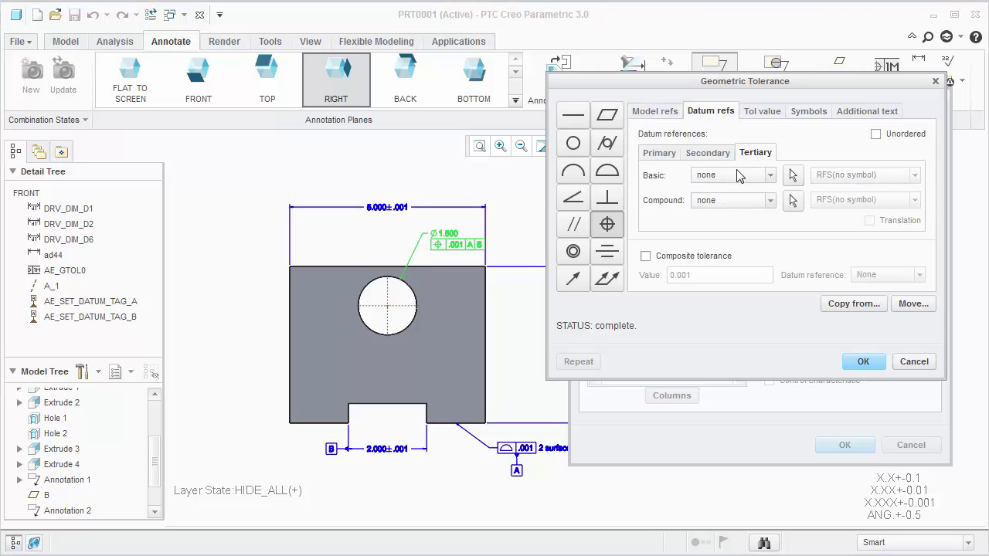
click(738, 176)
click(735, 226)
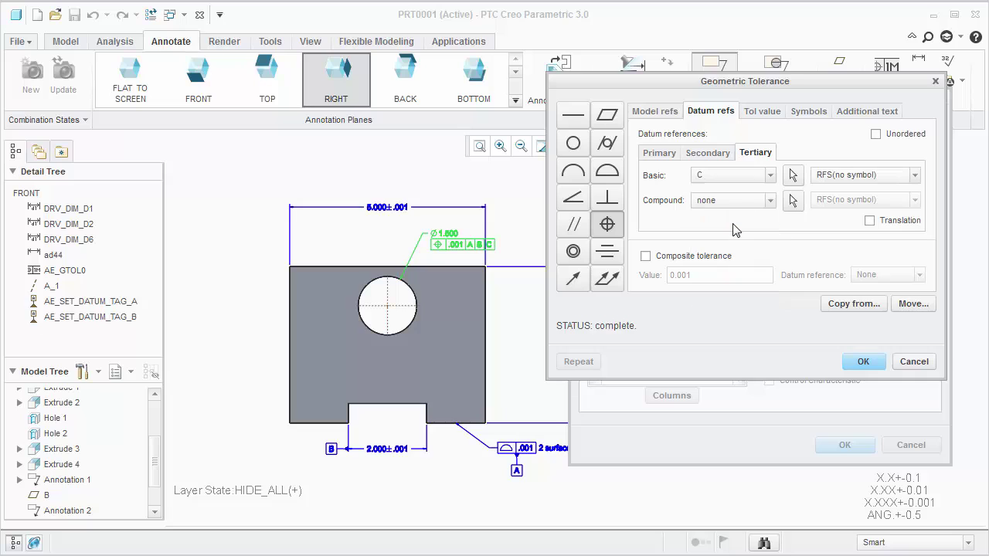
click(861, 363)
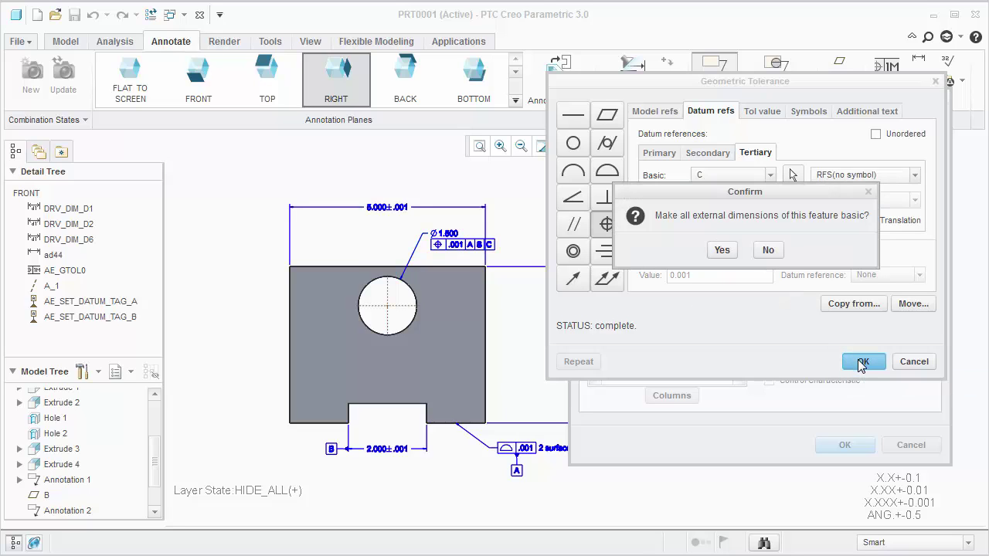
click(722, 250)
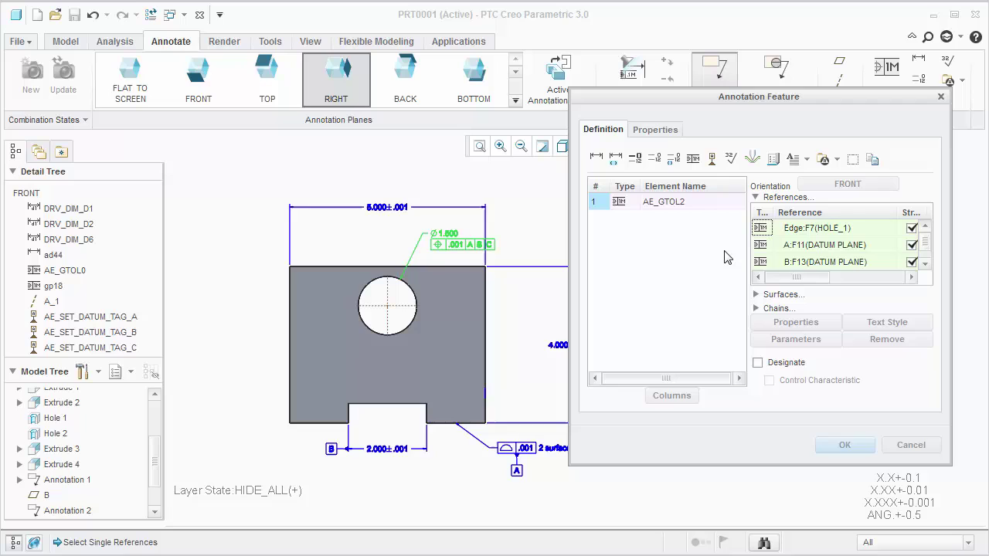
Add set datum tag D referencing the large hole's surface, placed in its diameter dimension, and accept the annotation feature
click(712, 160)
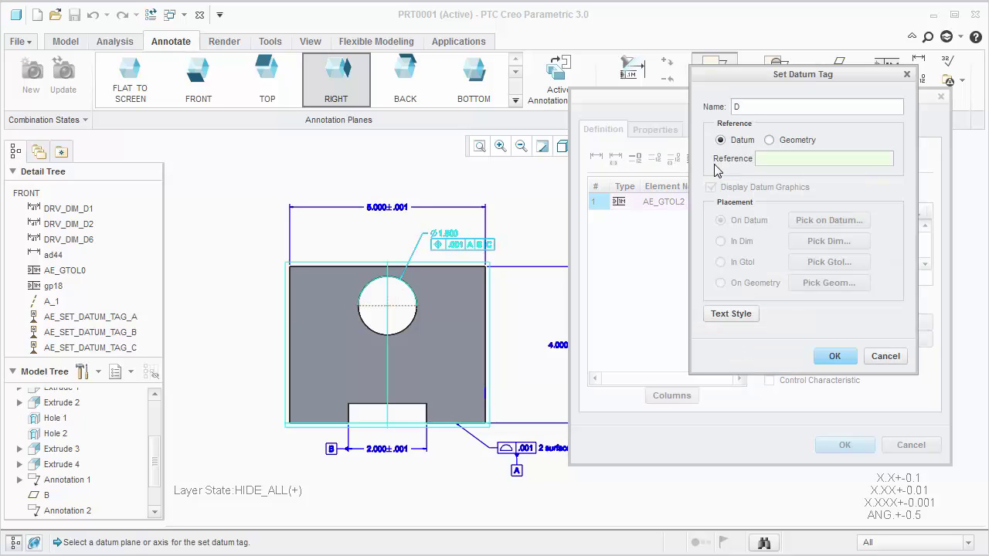
click(769, 140)
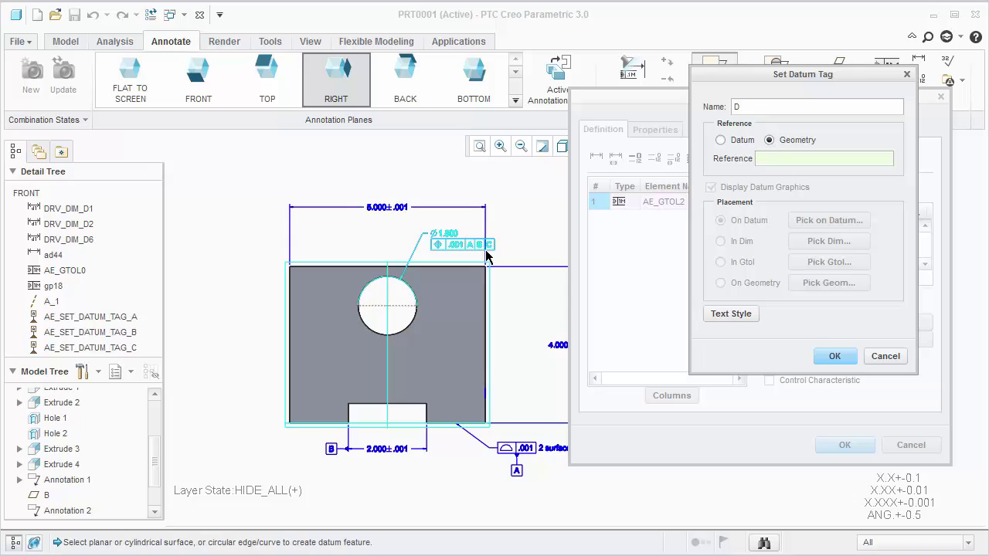
key(ctrl+d)
click(389, 326)
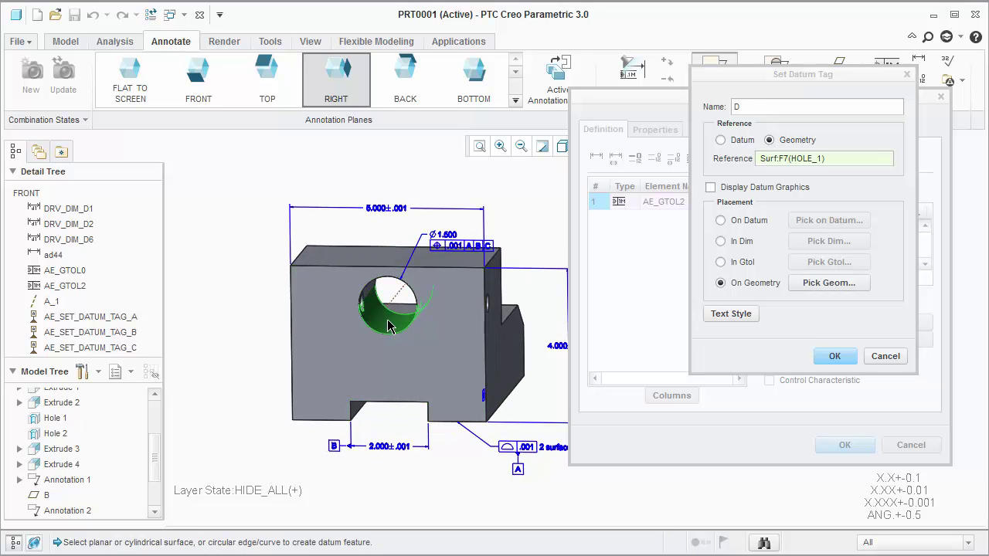
click(721, 242)
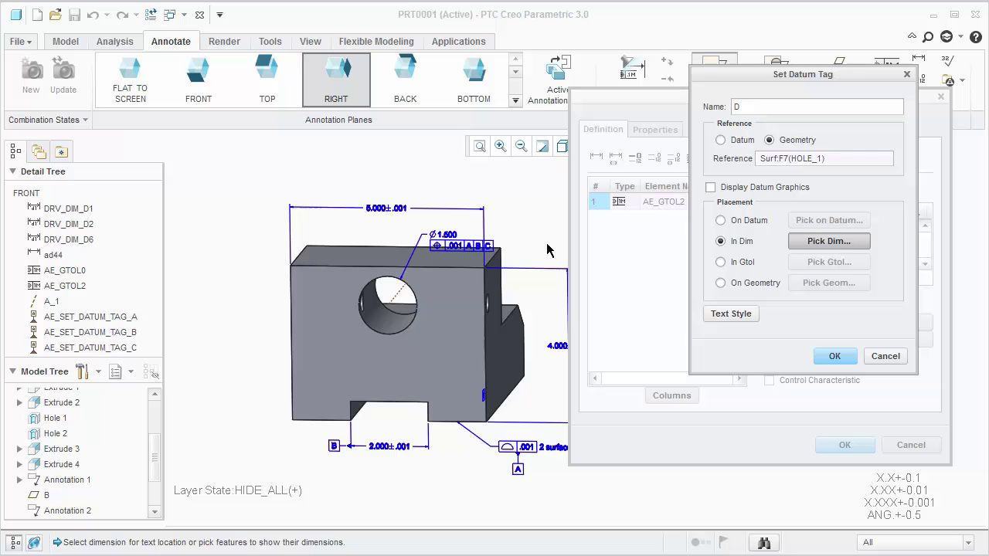
click(445, 242)
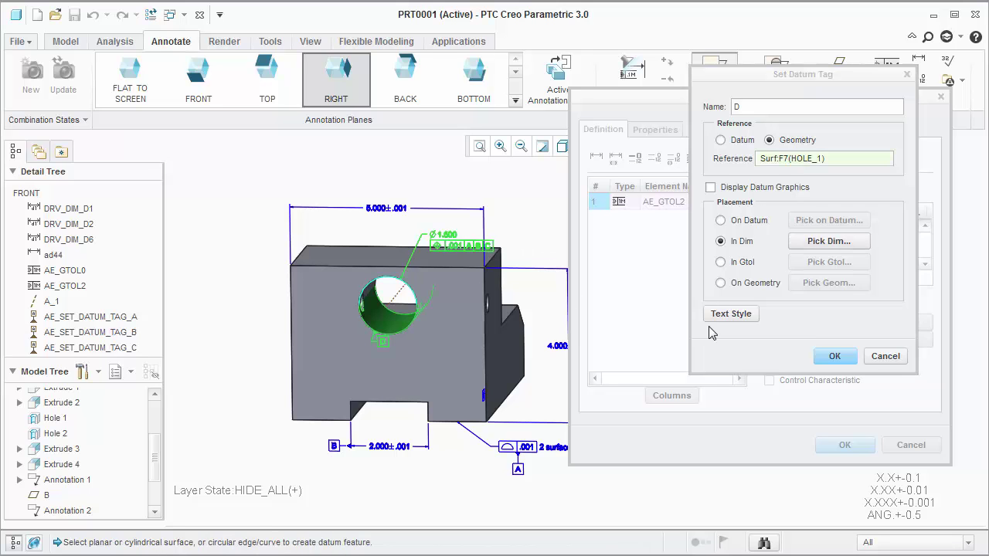
click(834, 356)
click(844, 445)
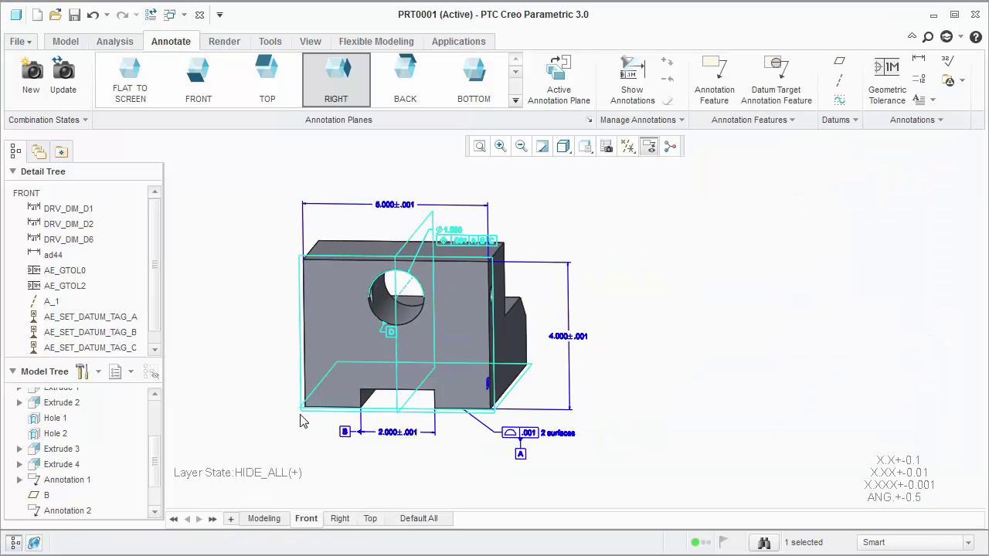
In the Front combined view, move the large hole's diameter dimension with its position tolerance slightly up and closer to the hole
click(306, 518)
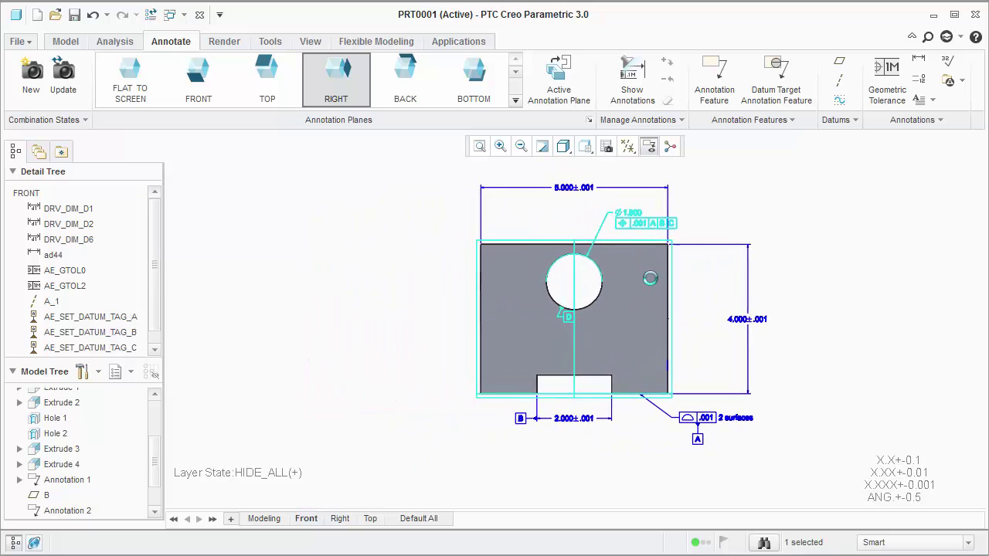
scroll(633, 203, up, 3)
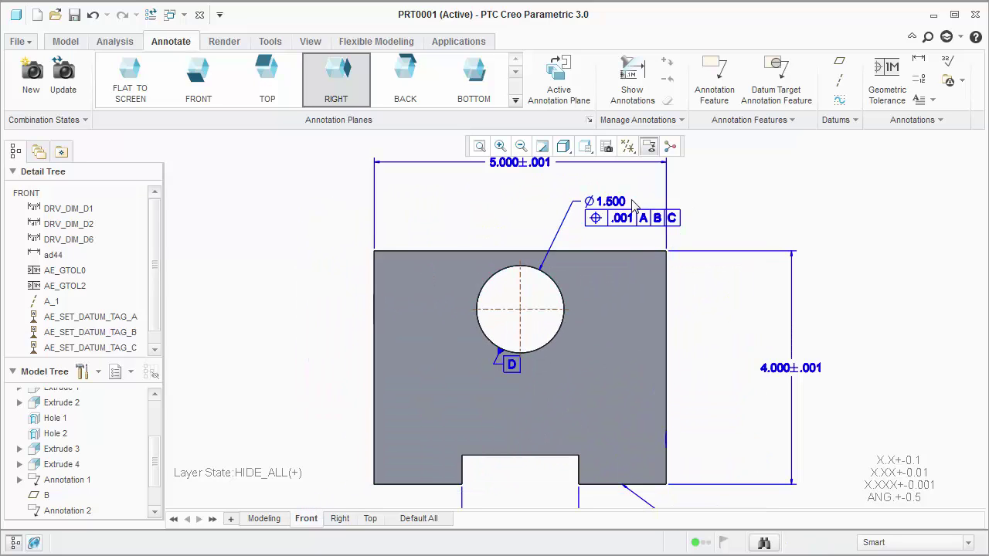
click(593, 202)
mouse_move(594, 202)
mouse_down()
mouse_move(560, 197)
mouse_move(588, 196)
mouse_move(580, 197)
mouse_up()
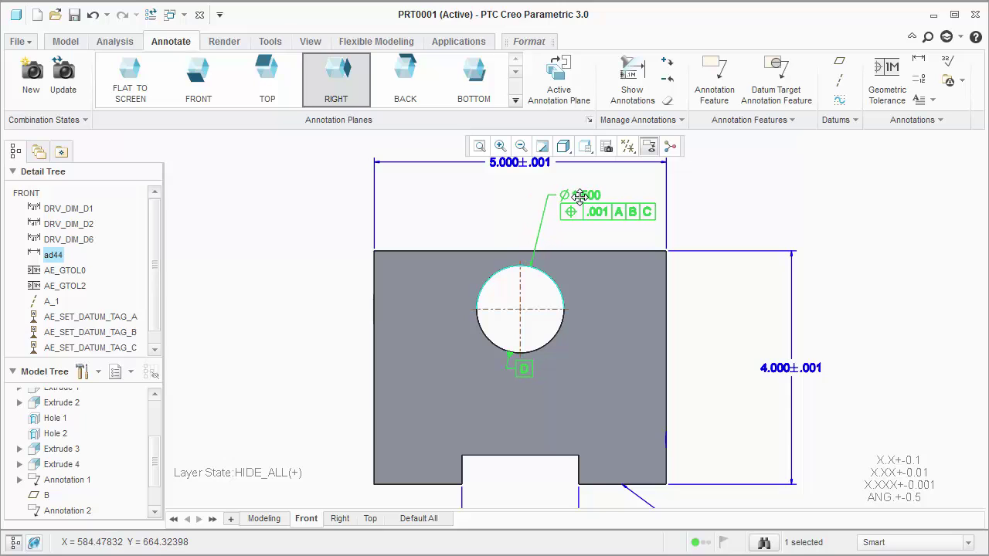
click(709, 216)
scroll(500, 278, down, 4)
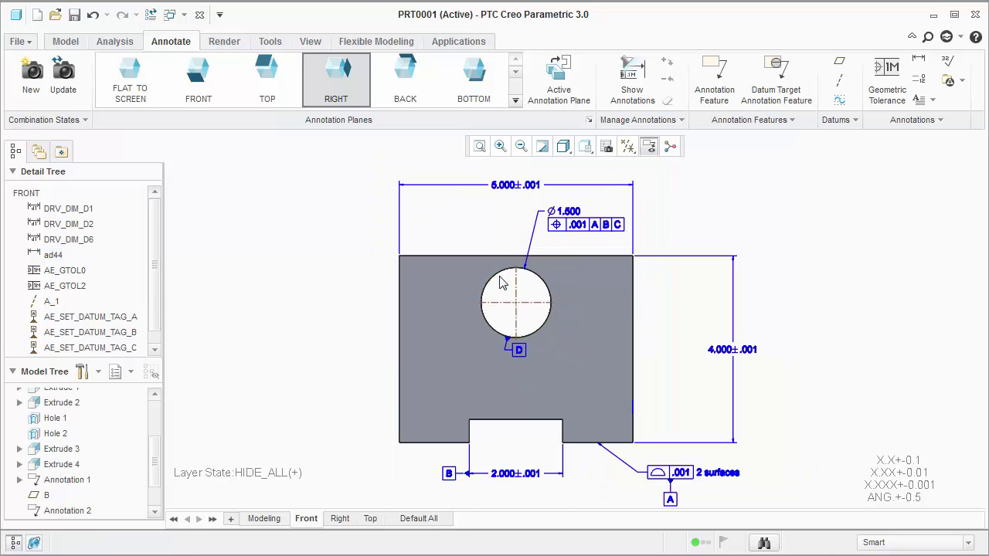
mouse_move(494, 276)
middle_down()
mouse_move(464, 291)
mouse_move(485, 278)
middle_up()
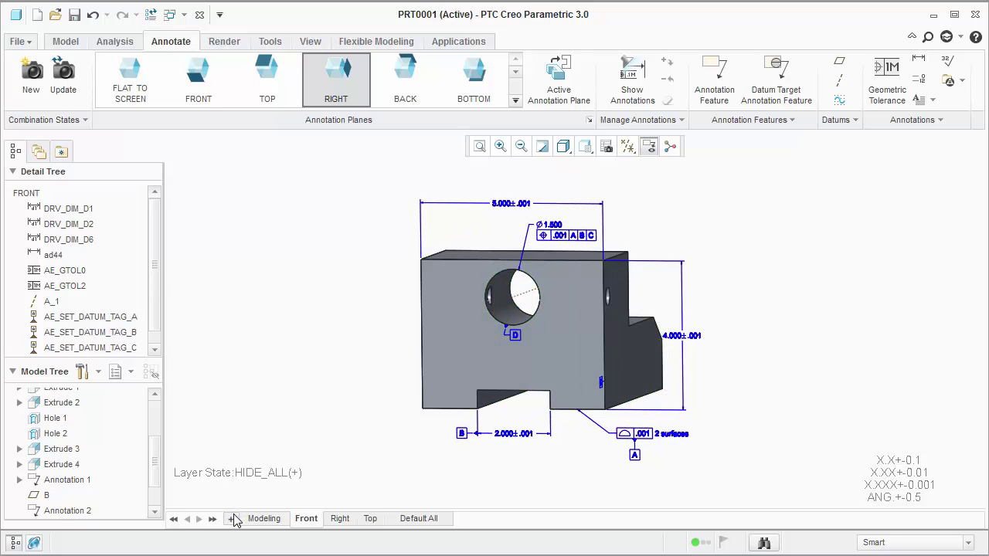
Create a new combination state and name it 3Dannotation
click(231, 520)
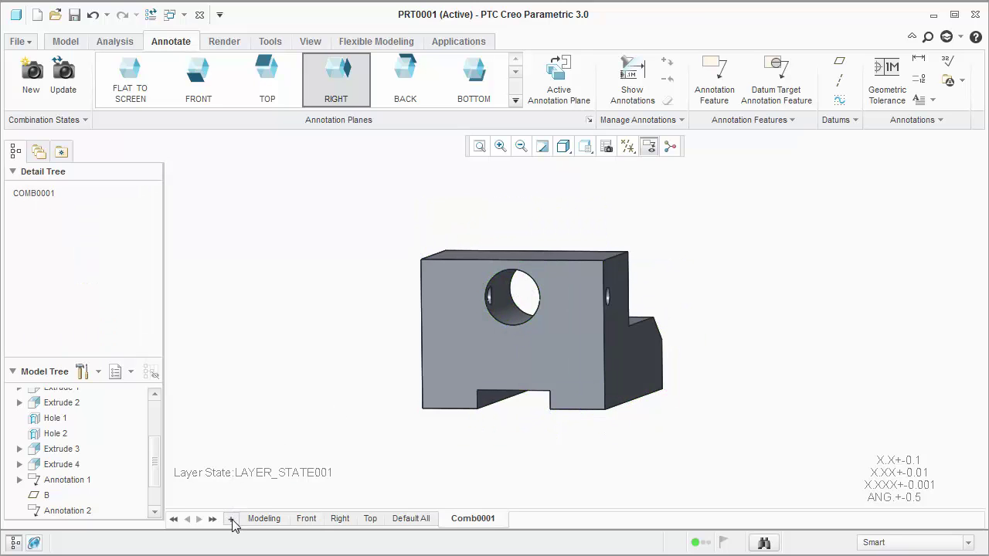
double_click(472, 519)
text(3dannotation)
key(Return)
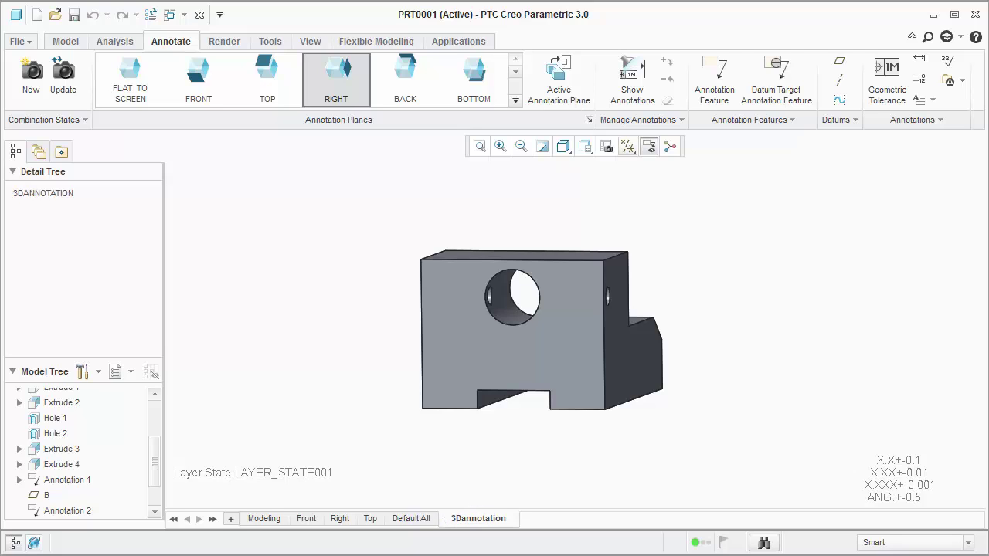
Assign all annotations of the Front combined view, from DRV_DIM_D1 through AE_SET_DATUM_TAG_D, to the 3DANNOTATION combination state
click(309, 519)
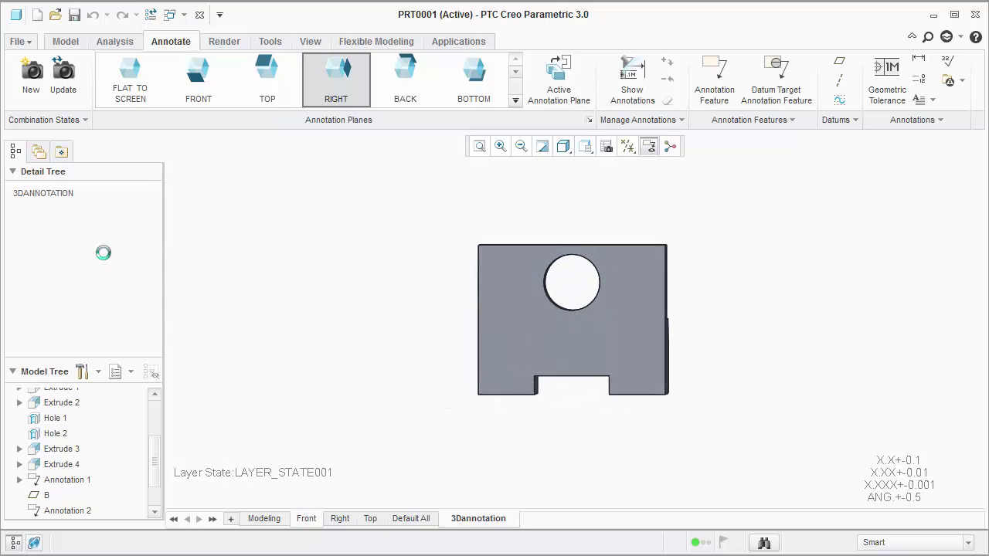
click(68, 207)
shift+click(69, 348)
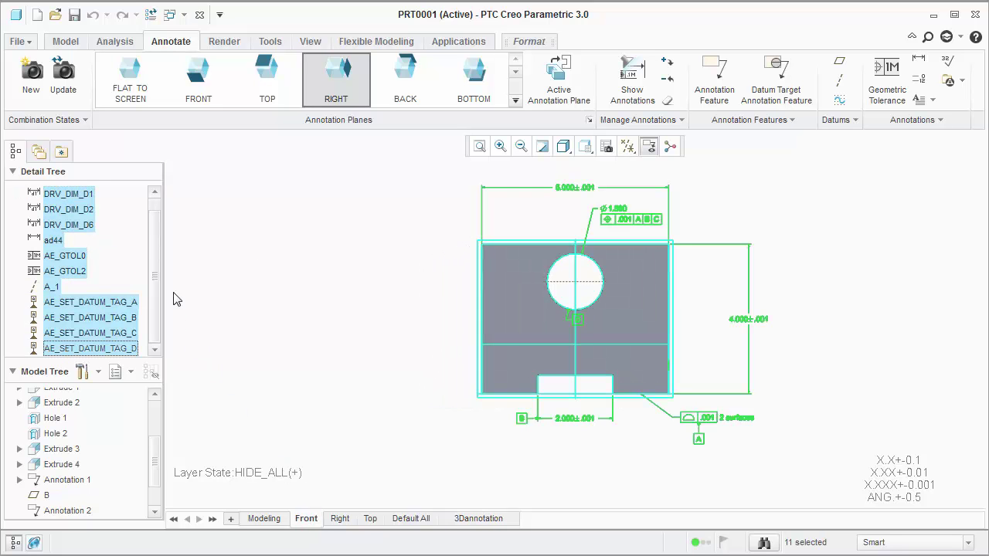
click(667, 63)
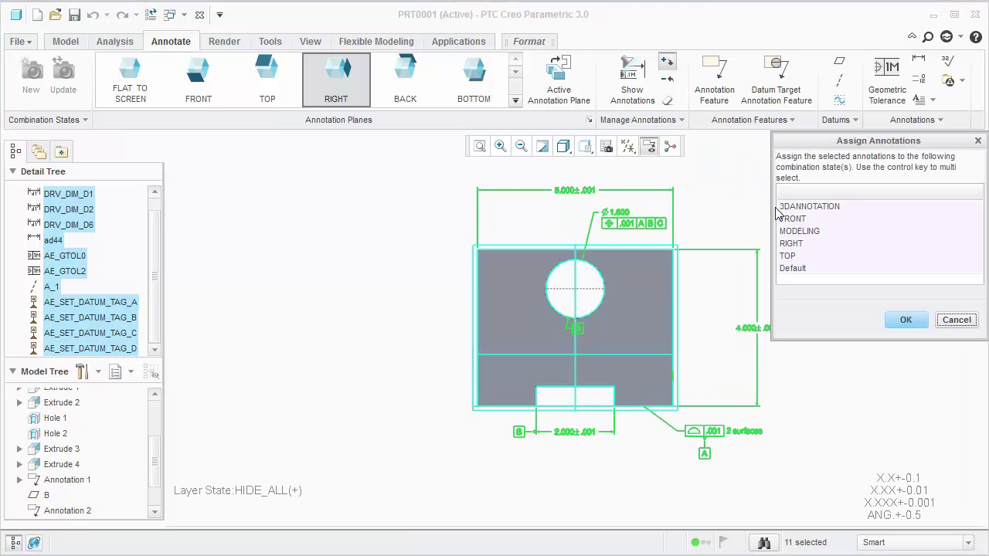
click(780, 206)
click(902, 320)
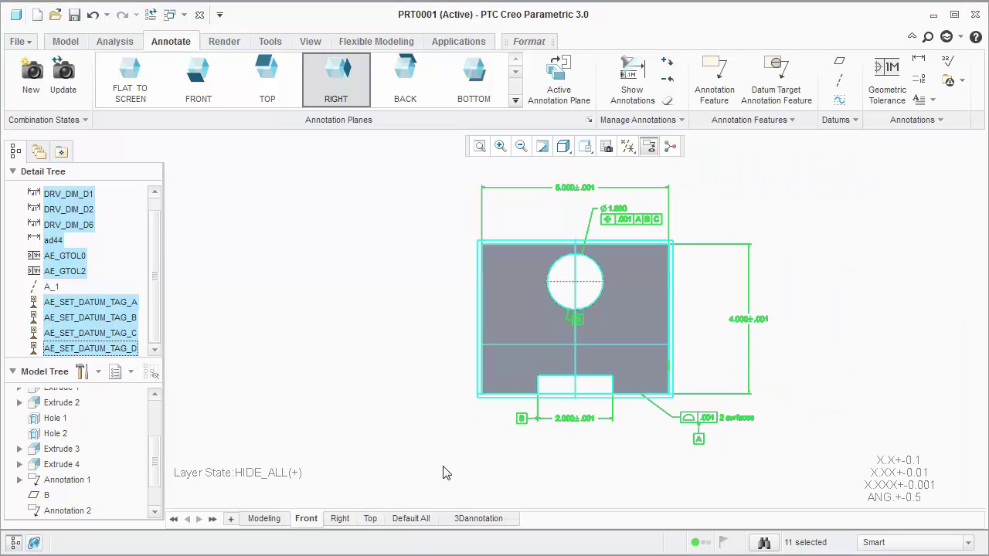
Assign all annotations of the Right combined view, from DRV_DIM_D12 through AE_SET_DATUM_TAG_C, to the 3DANNOTATION combination state
click(341, 522)
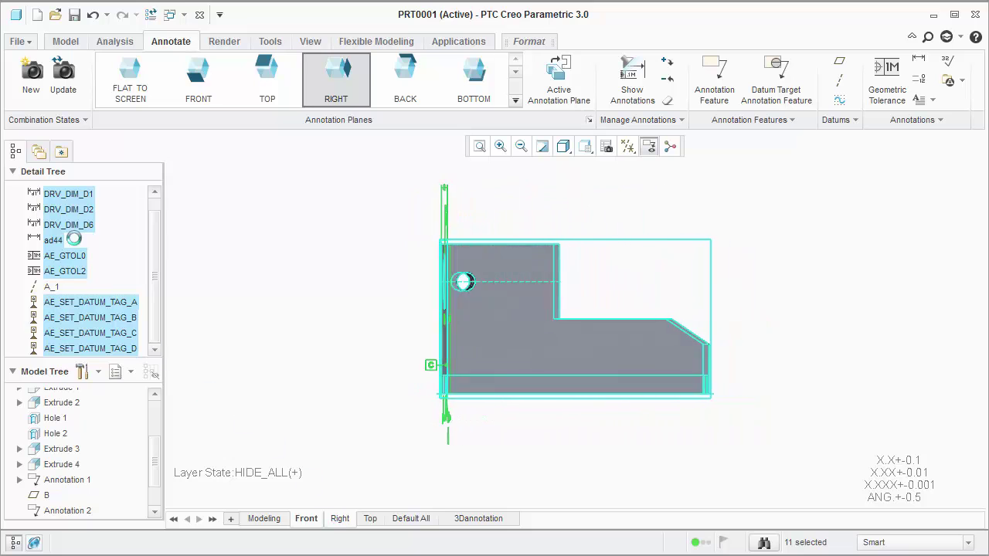
click(61, 209)
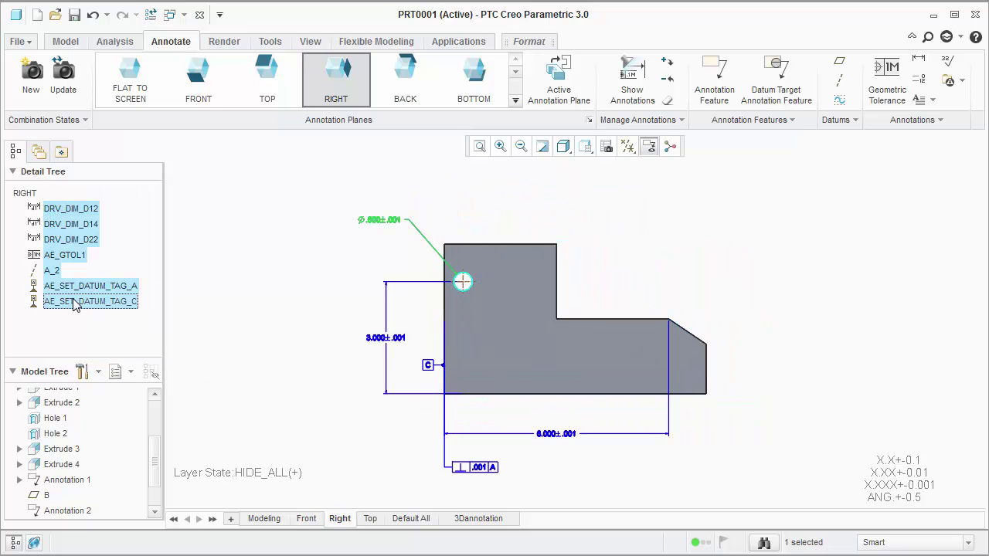
shift+click(73, 302)
click(663, 68)
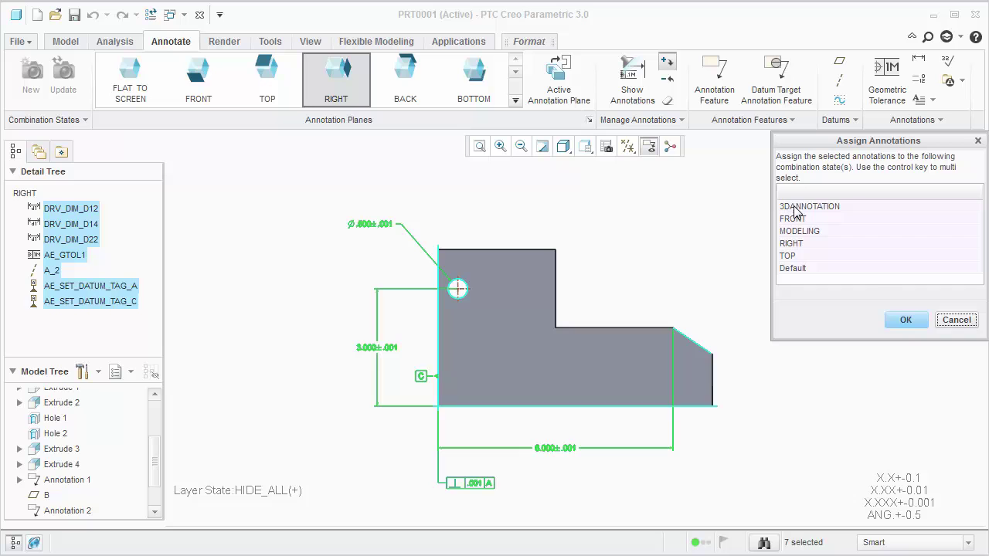
click(799, 207)
click(904, 320)
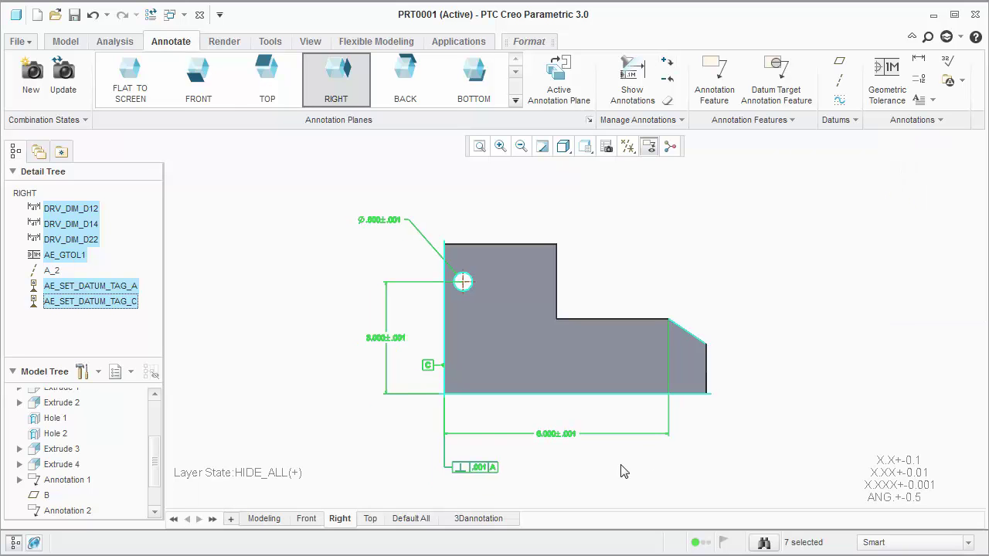
Assign the Top combined view's dimension DRV_DIM_D0 to the 3DANNOTATION combination state, and activate the 3Dannotation view
click(371, 519)
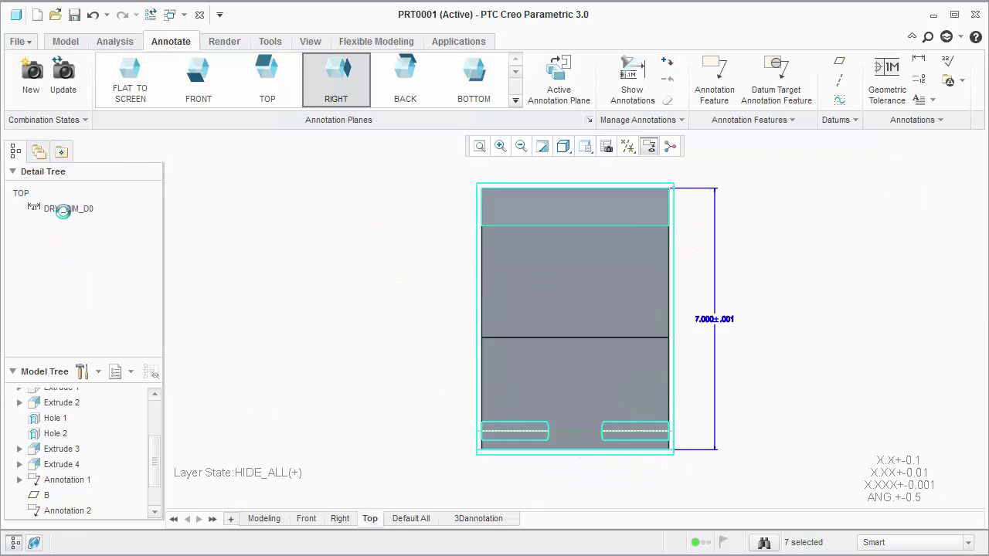
click(68, 209)
click(666, 62)
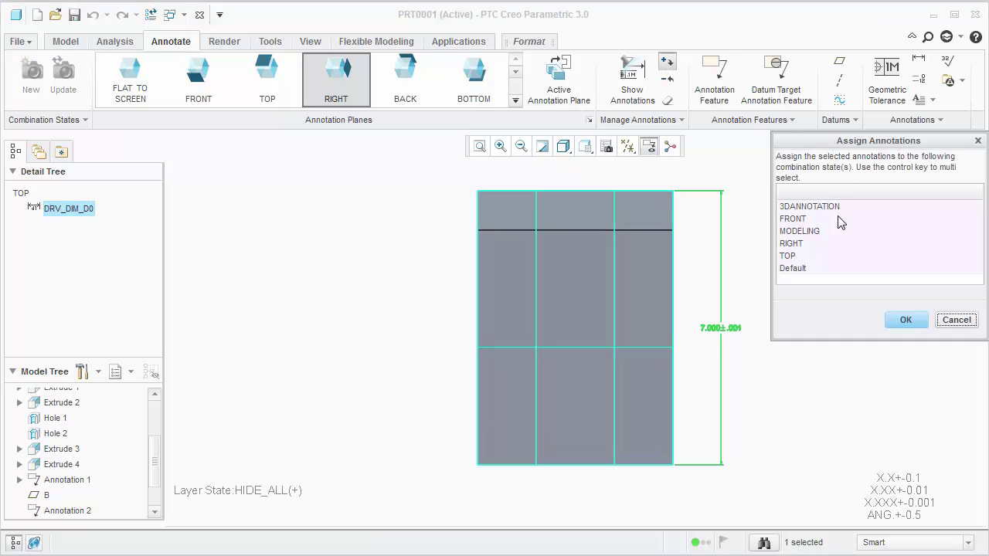
click(841, 208)
click(904, 320)
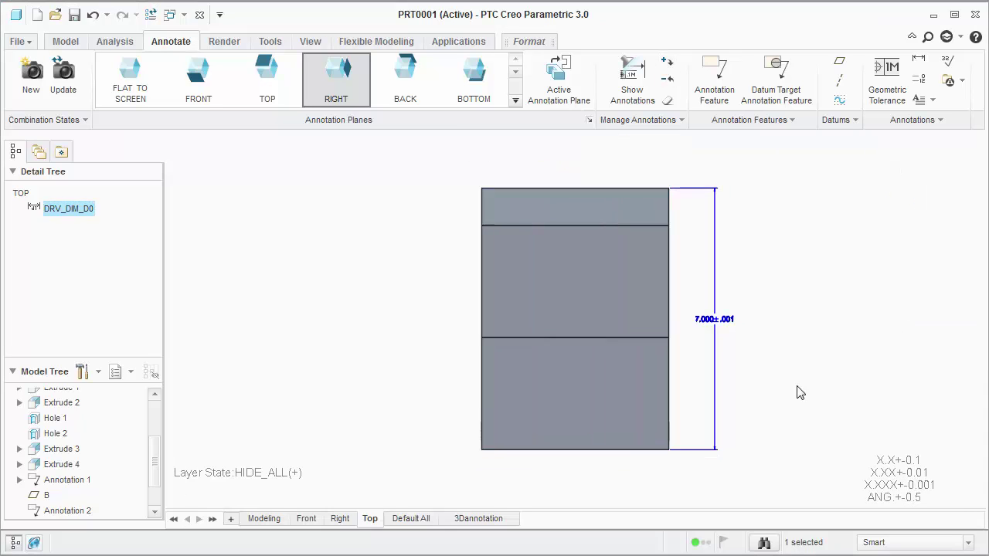
click(504, 519)
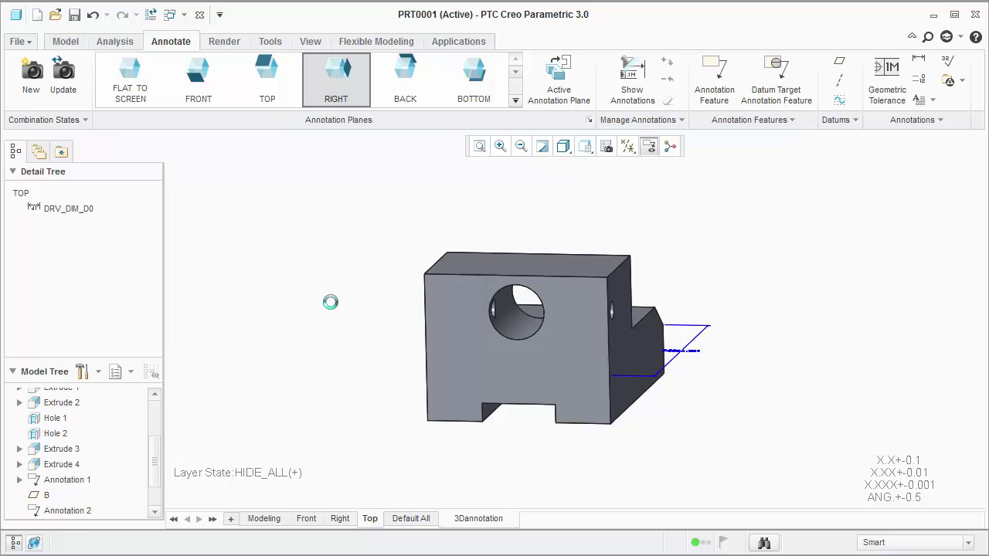